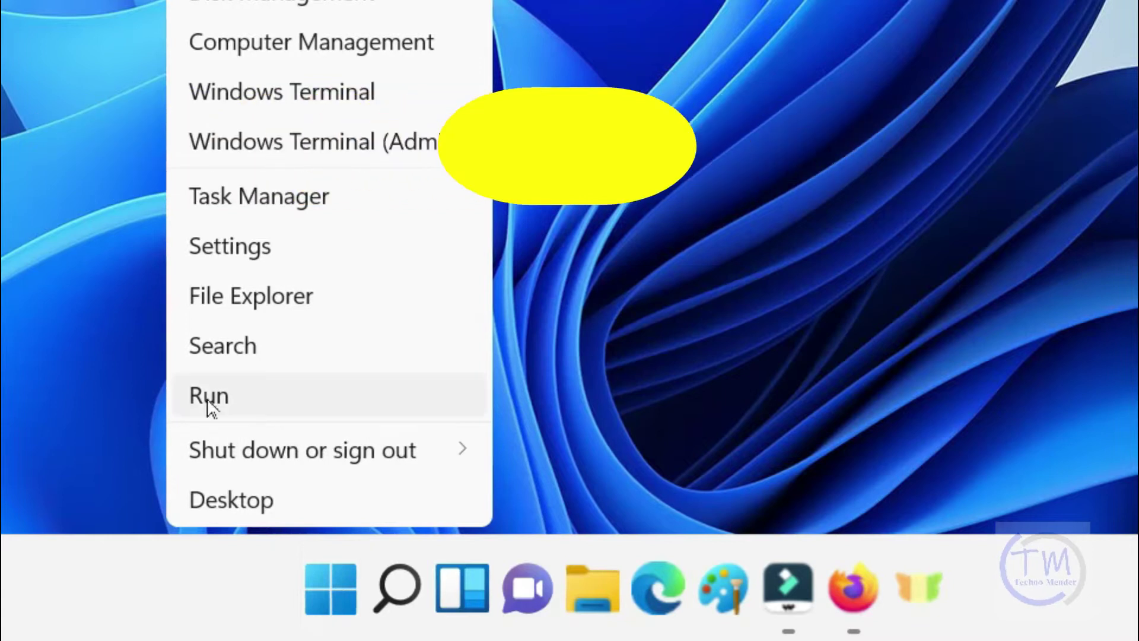
- Open the Network & internet settings by running the command ms-settings:network
click(248, 400)
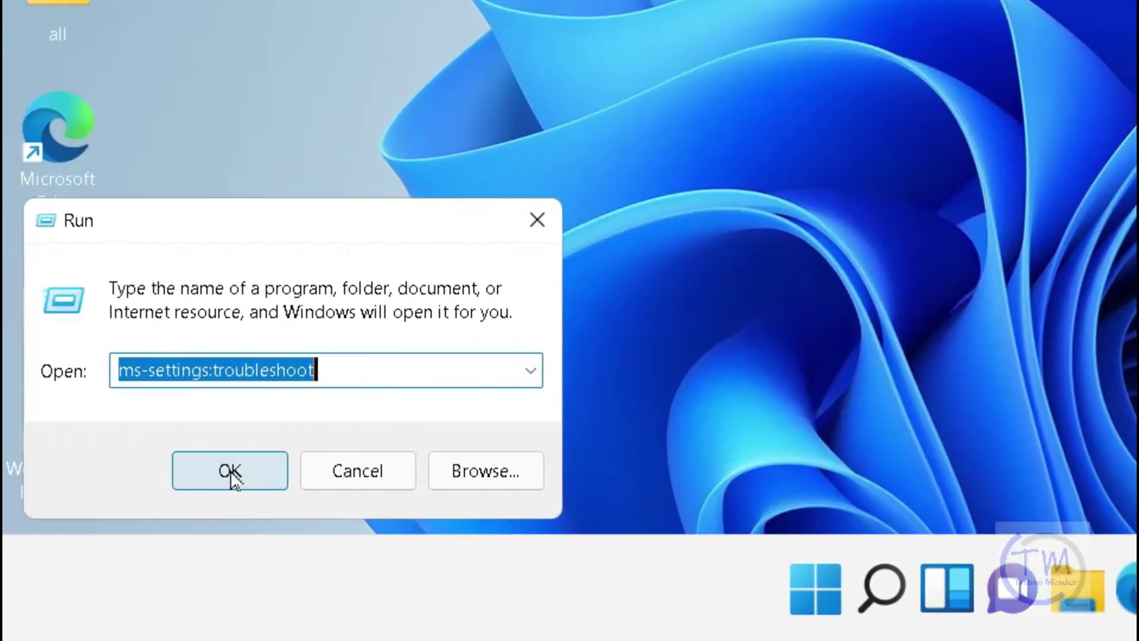
text(ms)
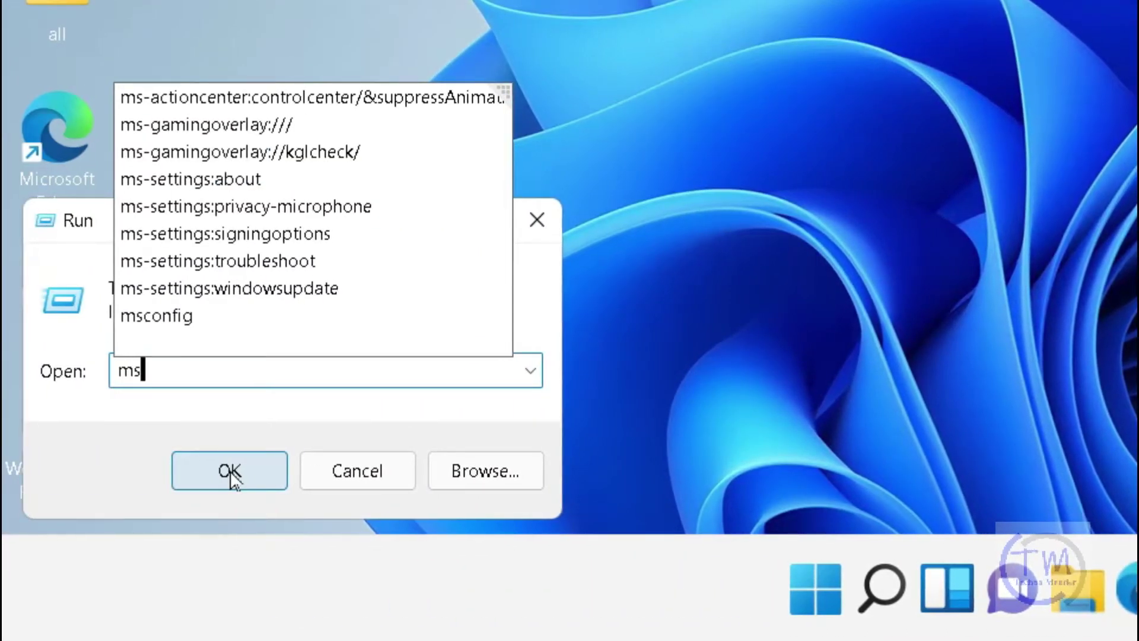
text(-settings)
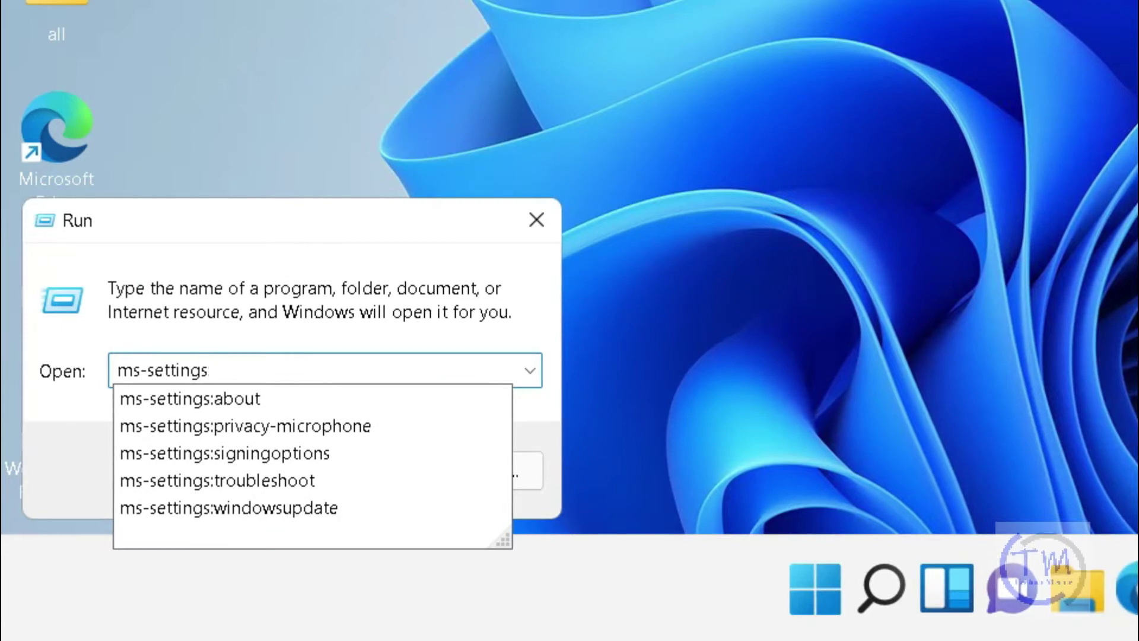
text(:network)
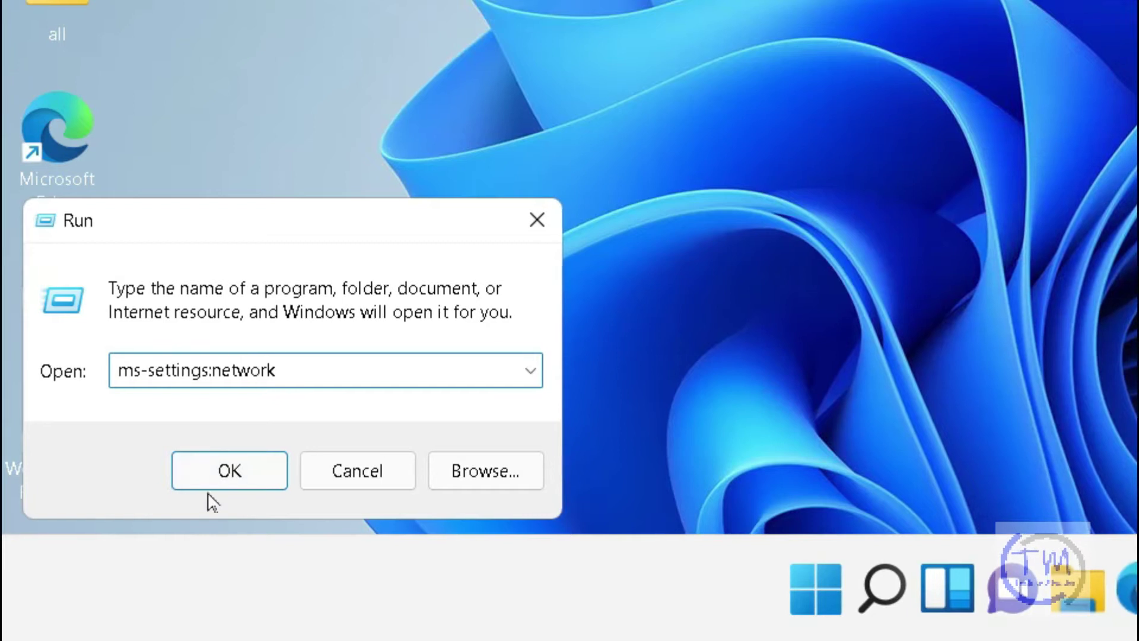
click(243, 483)
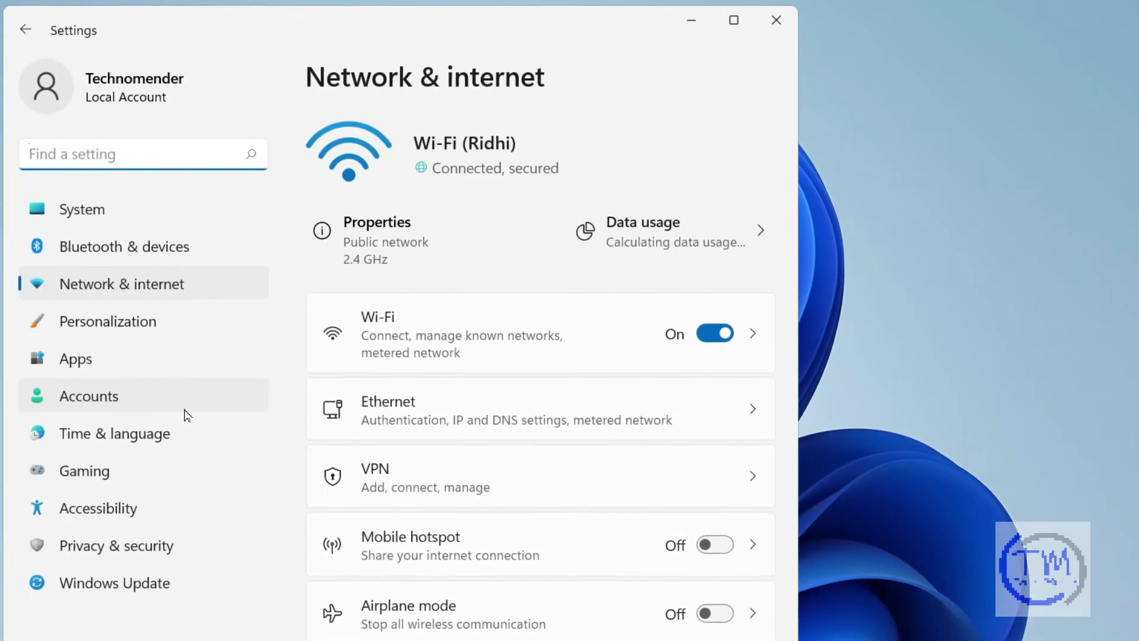
- Turn on Airplane mode in the Network & internet settings and close the Settings window
scroll(791, 273, down, 4)
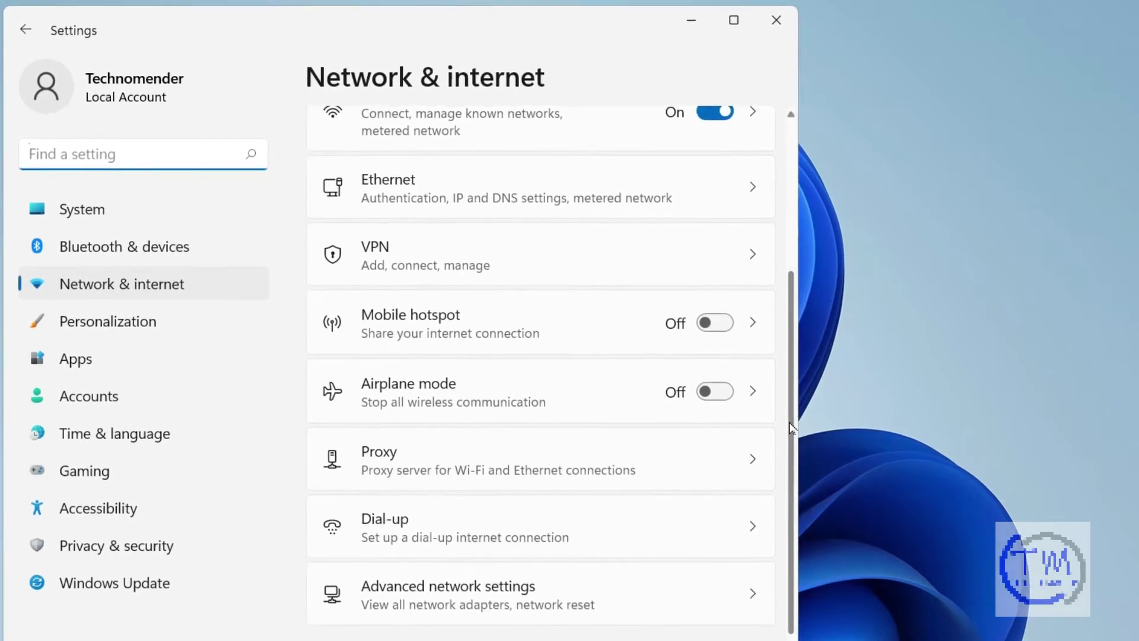
click(724, 399)
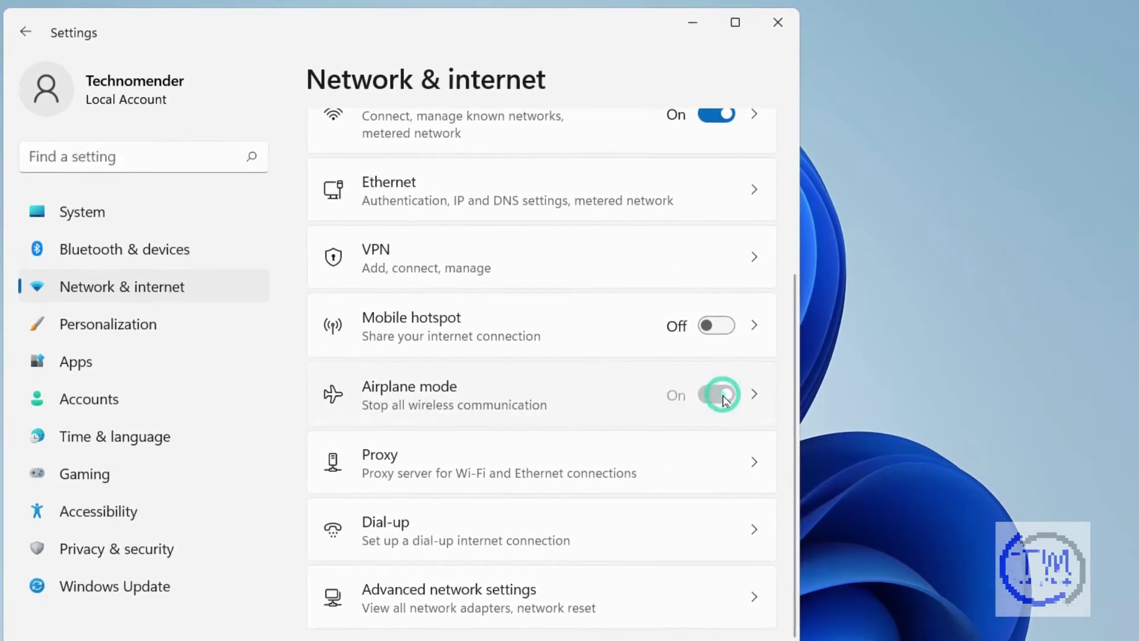
scroll(718, 418, up, 3)
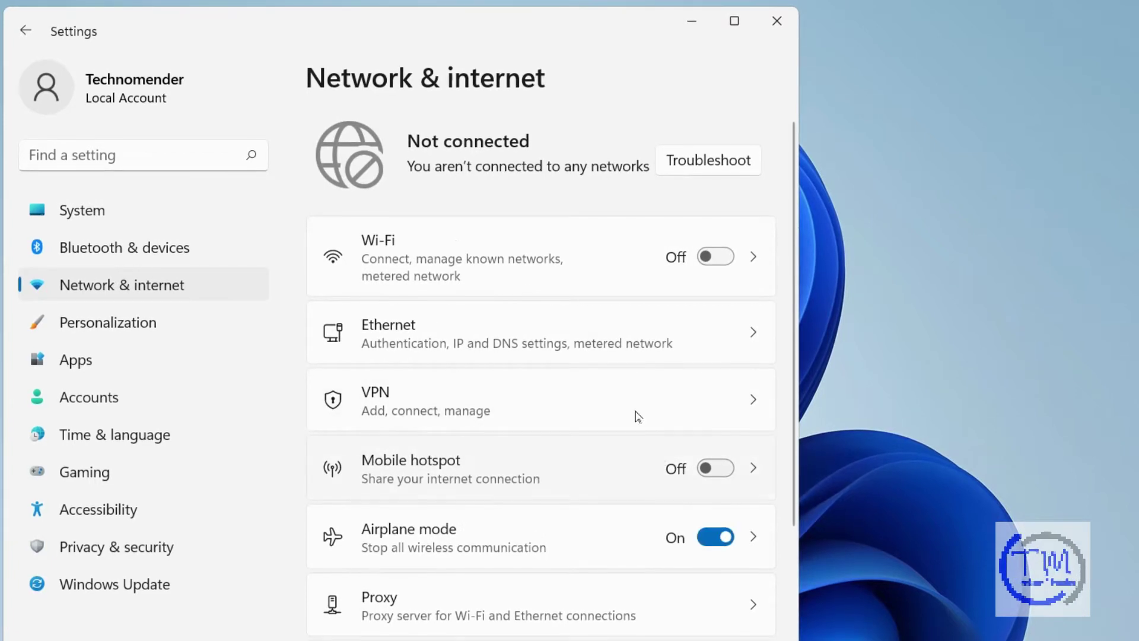
click(786, 23)
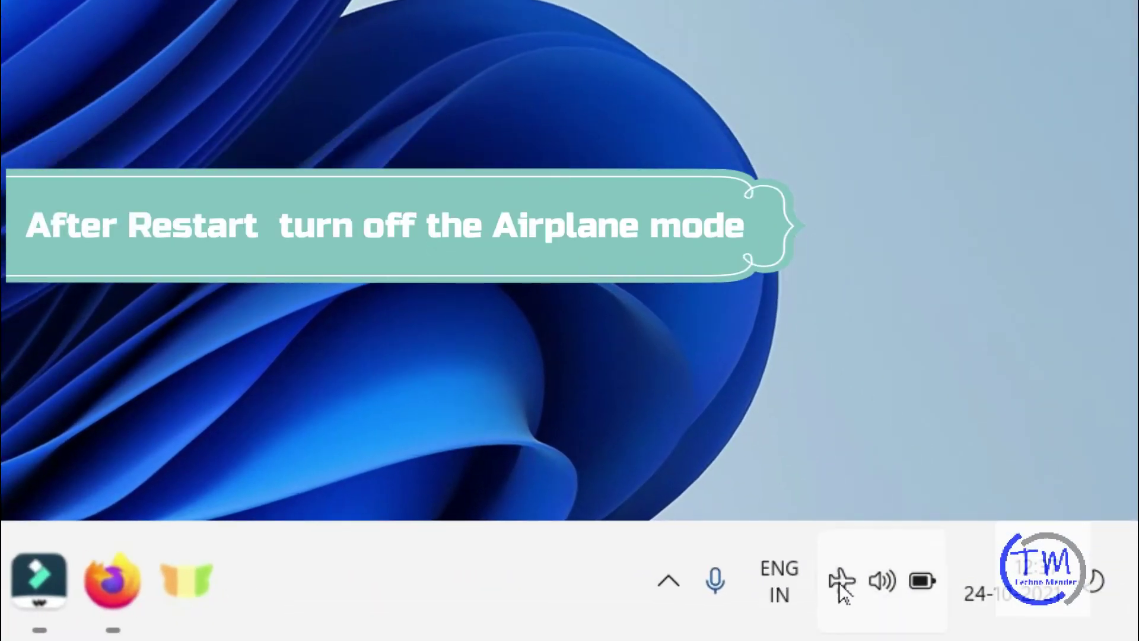
- Turn off Airplane mode from the taskbar's quick settings and dismiss them
click(839, 582)
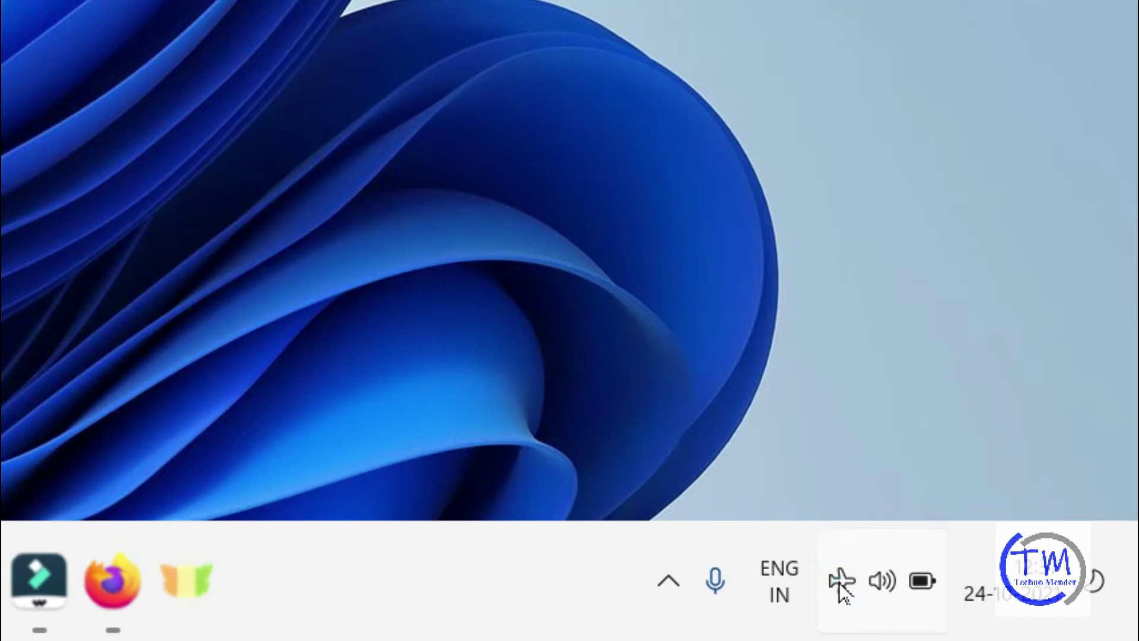
click(839, 582)
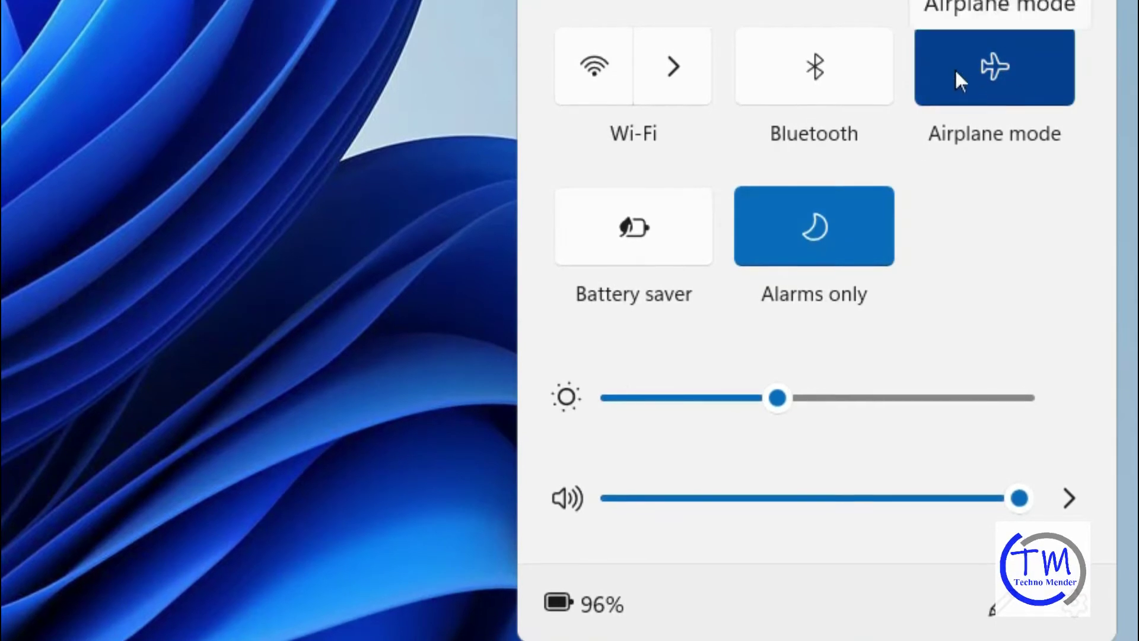
click(979, 69)
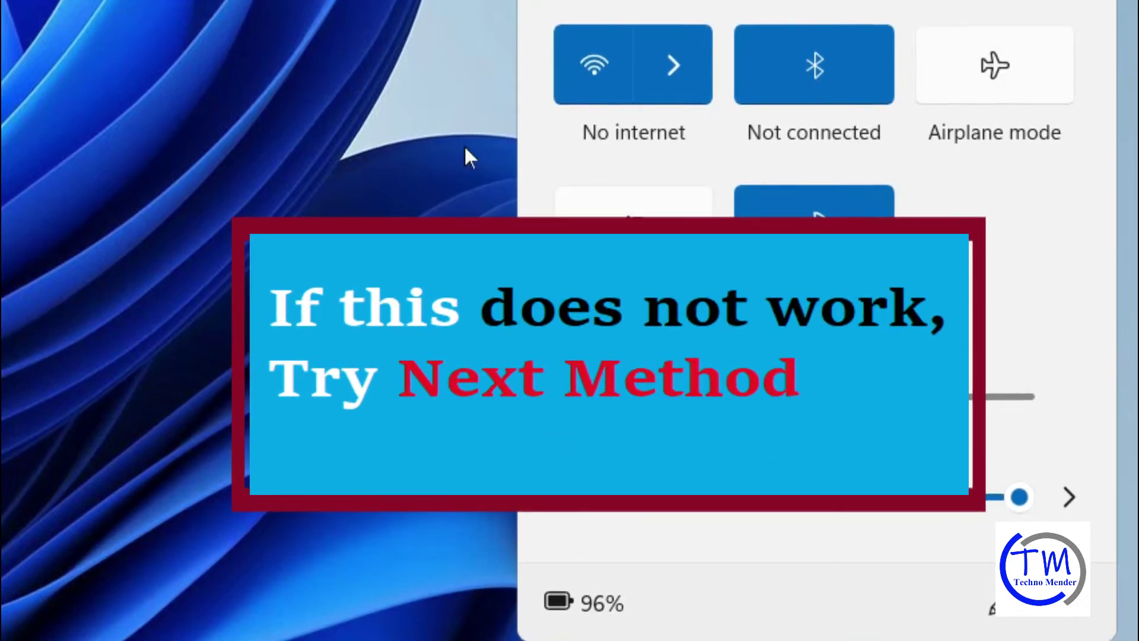
click(449, 150)
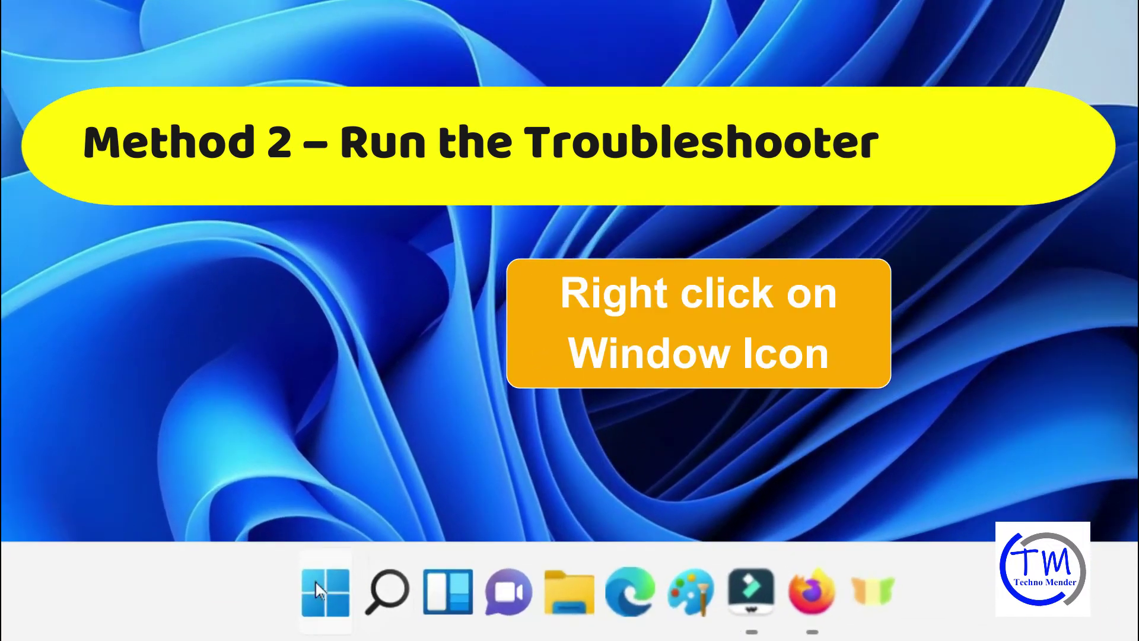
- Open the Troubleshoot settings by running the command ms-settings:troubleshoot
right_click(322, 594)
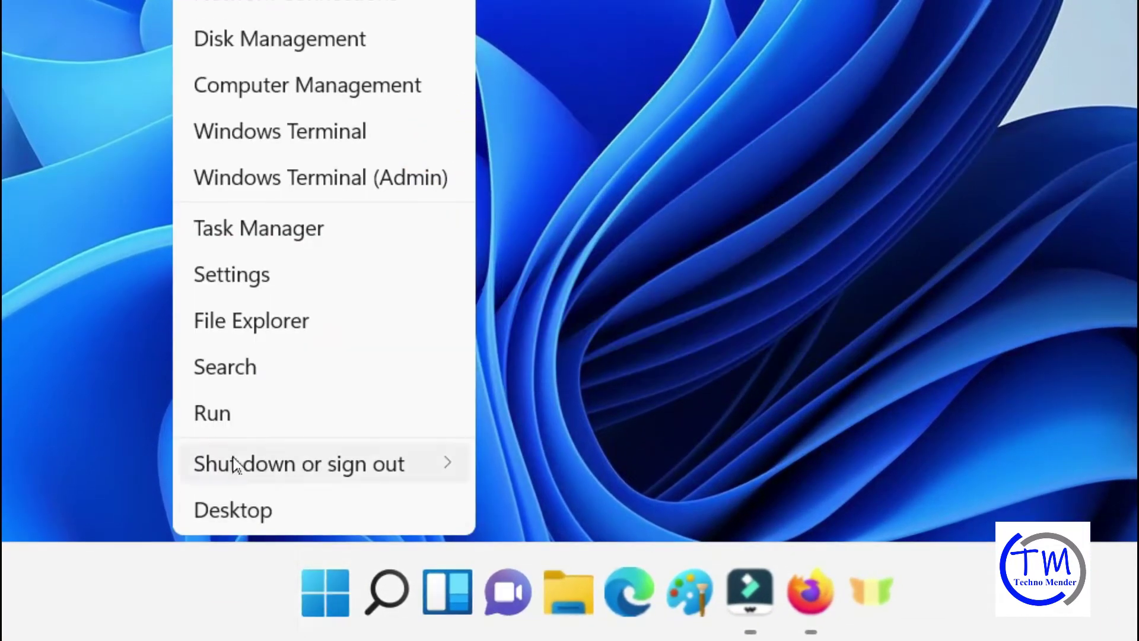
click(246, 421)
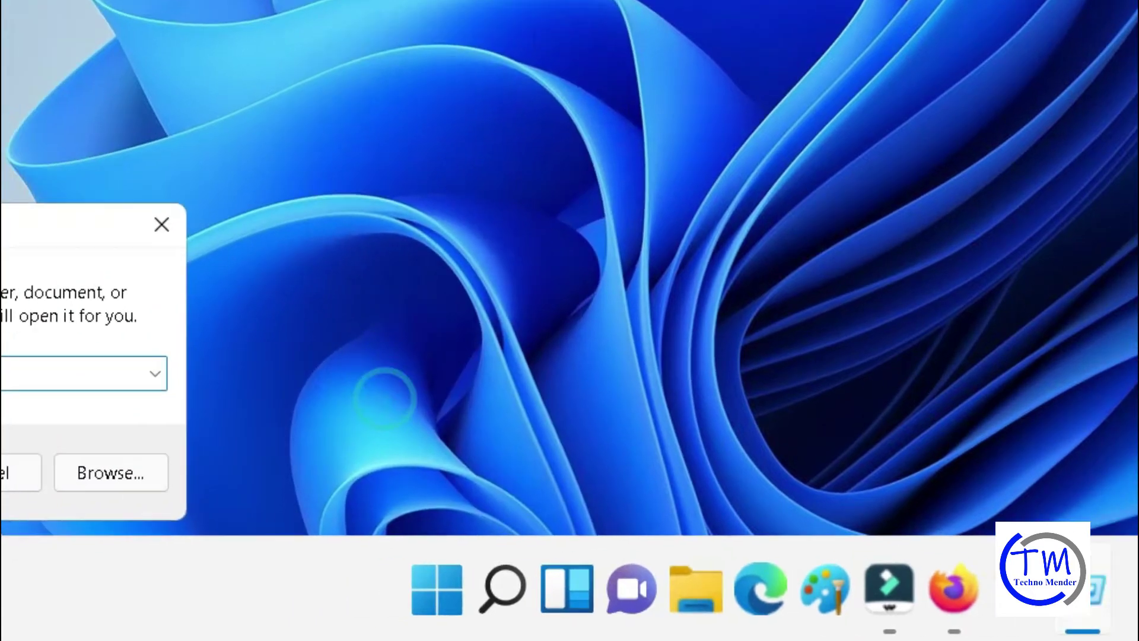
text(ms)
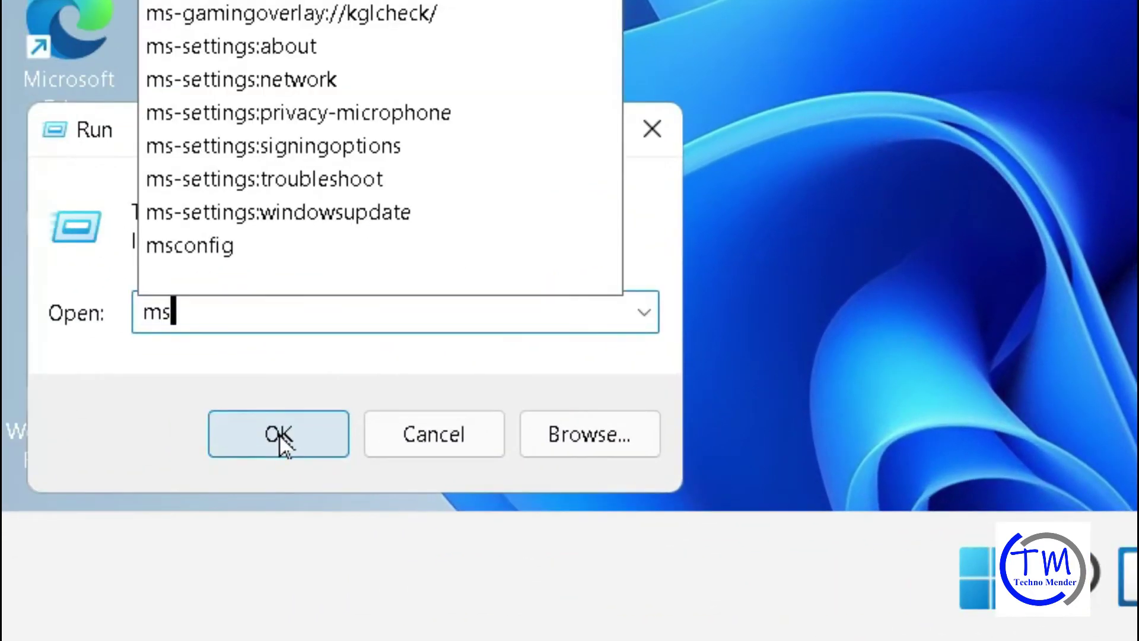
text(-setting)
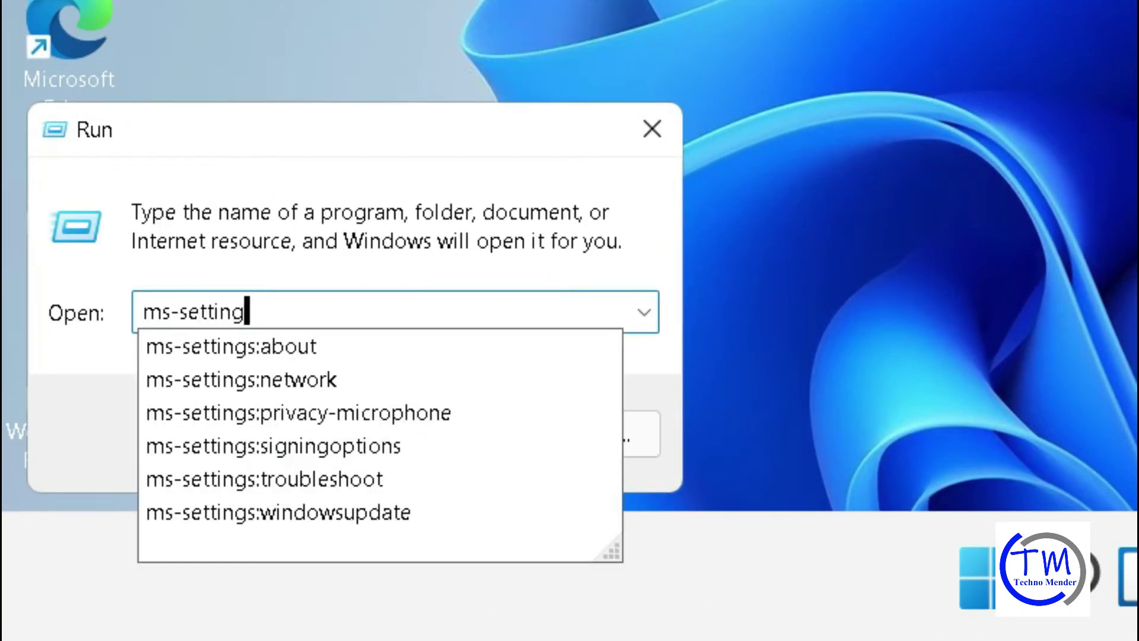
text(s:troubleshoot)
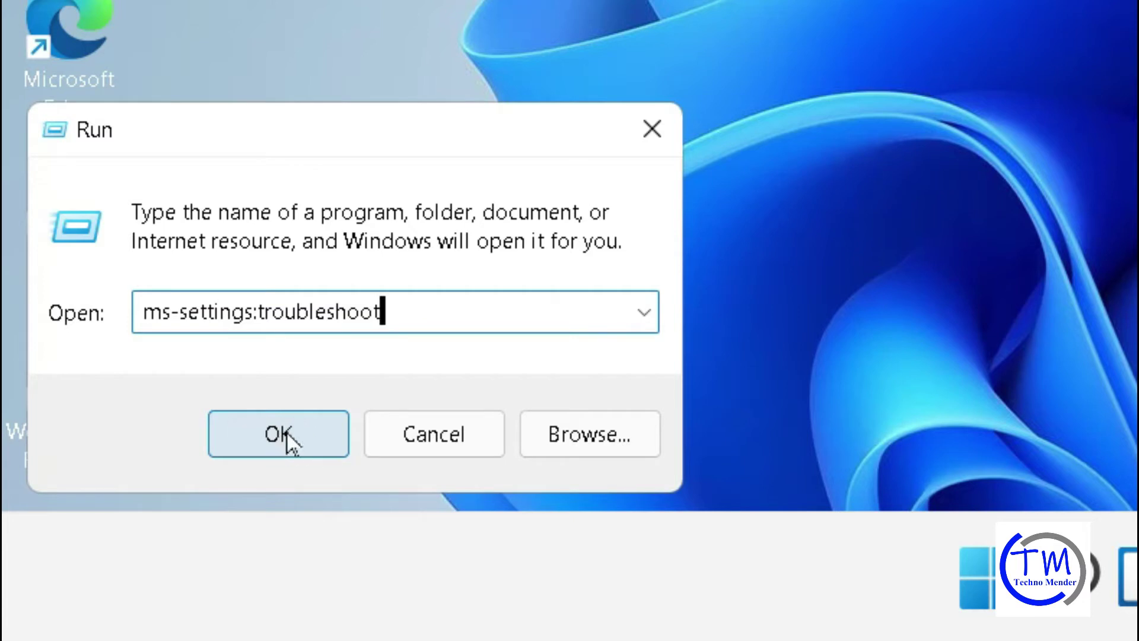
click(298, 424)
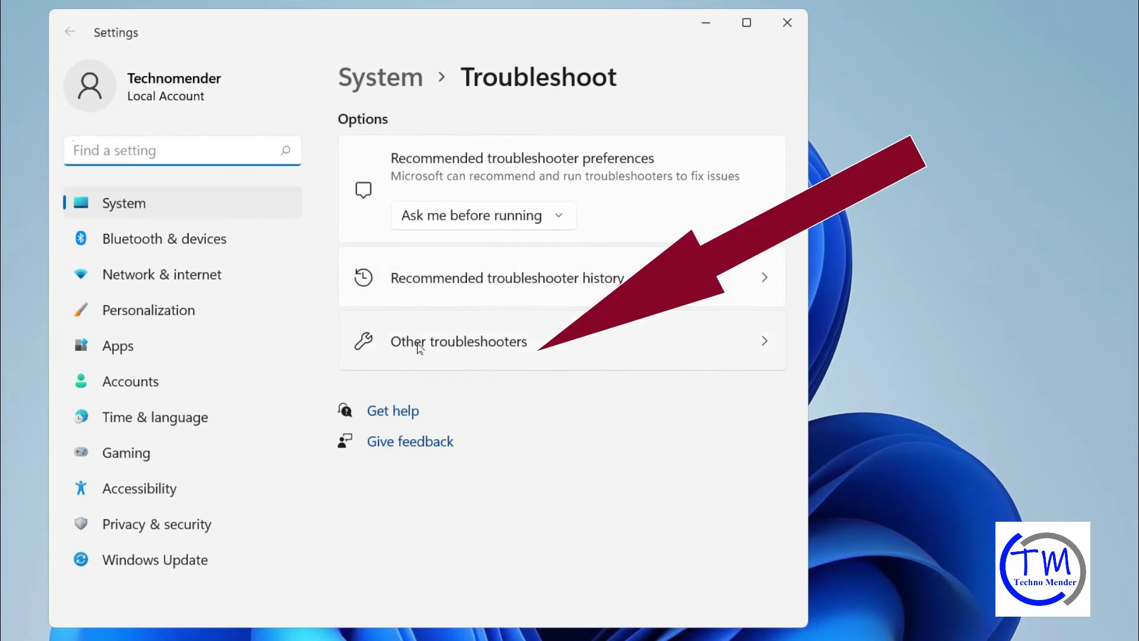
- Run the Bluetooth troubleshooter from Other troubleshooters, then close the Settings window
click(460, 340)
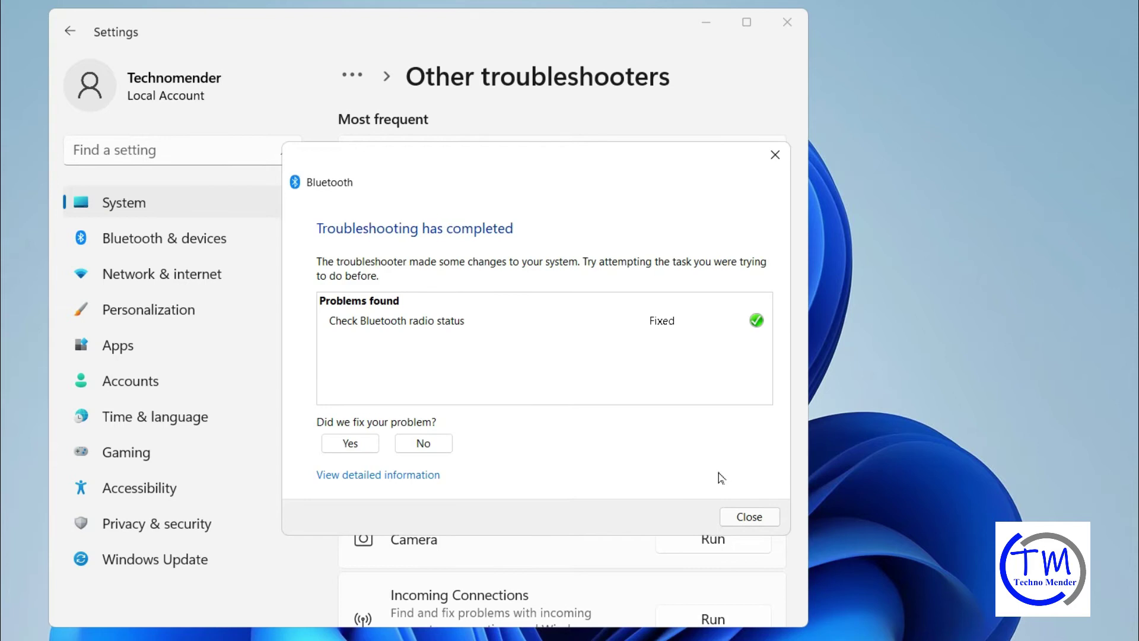
click(788, 22)
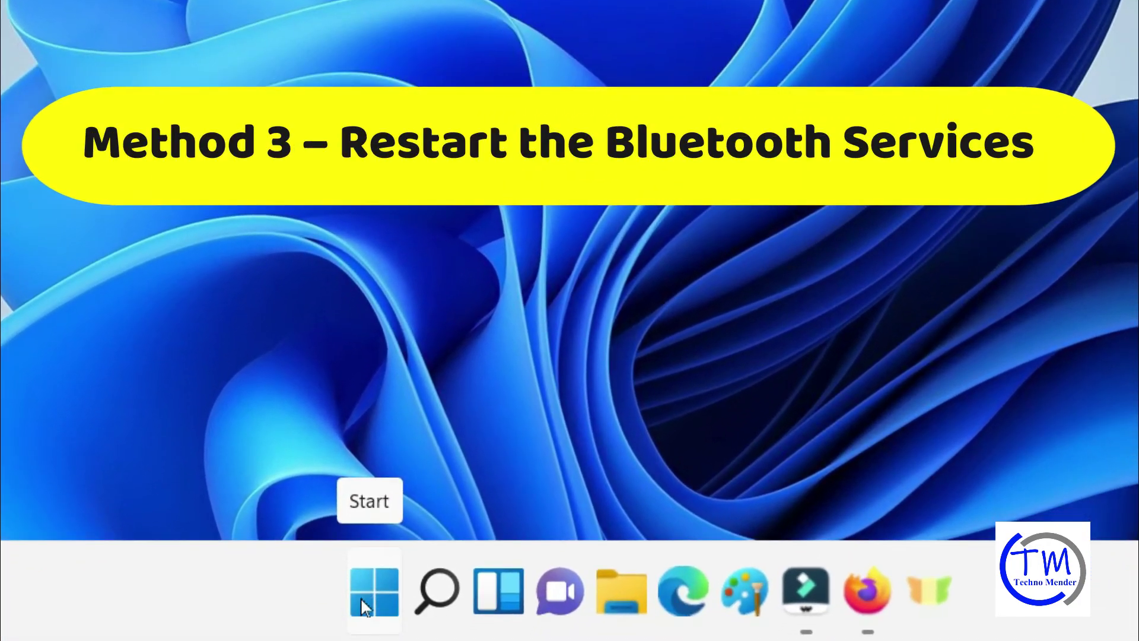
- Open the Services console by running the command services.msc
right_click(365, 605)
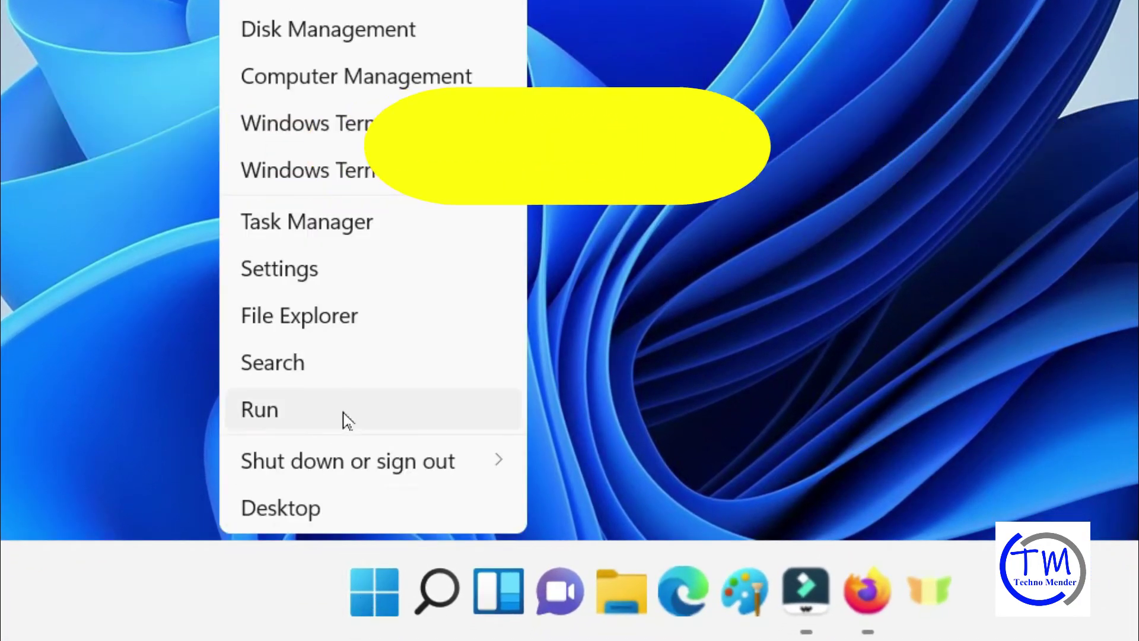
click(255, 411)
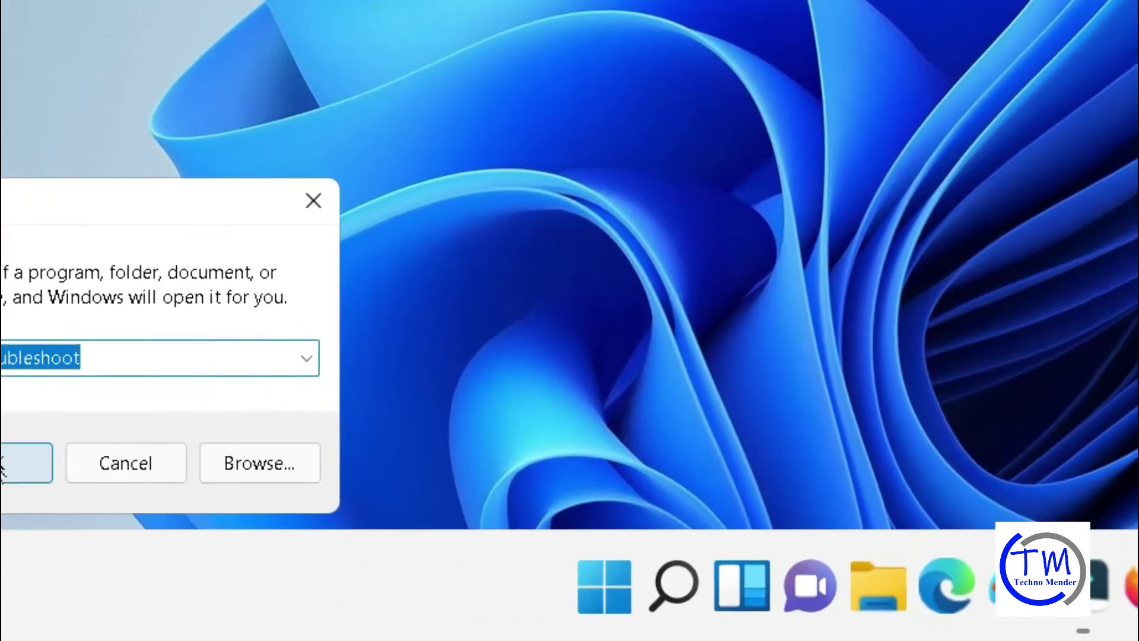
text(services)
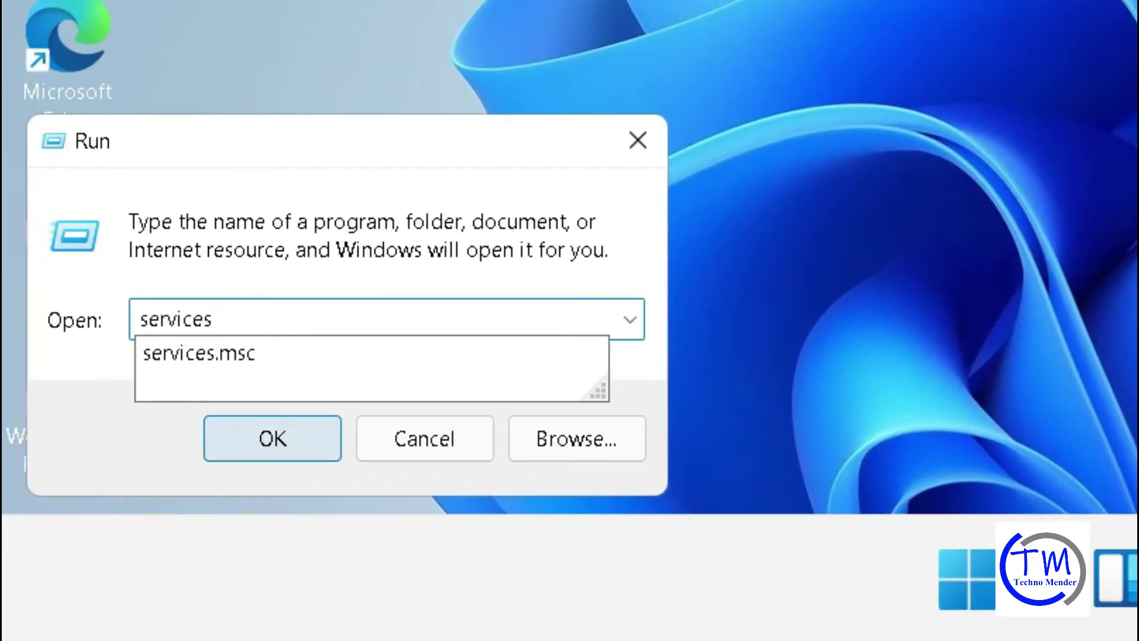
text(.msc)
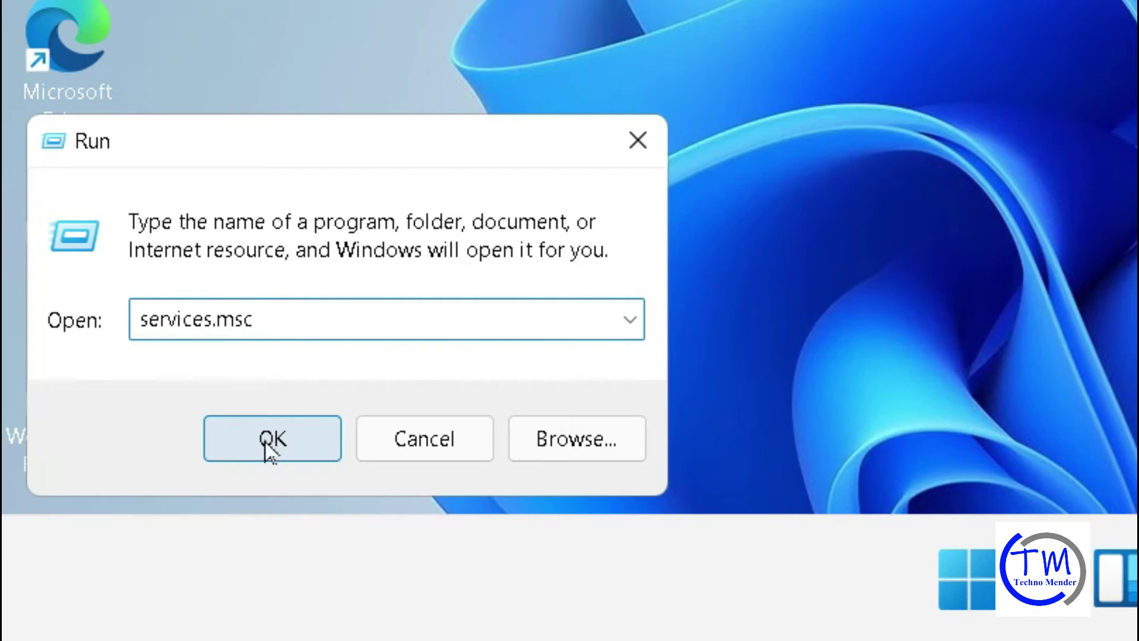
click(280, 442)
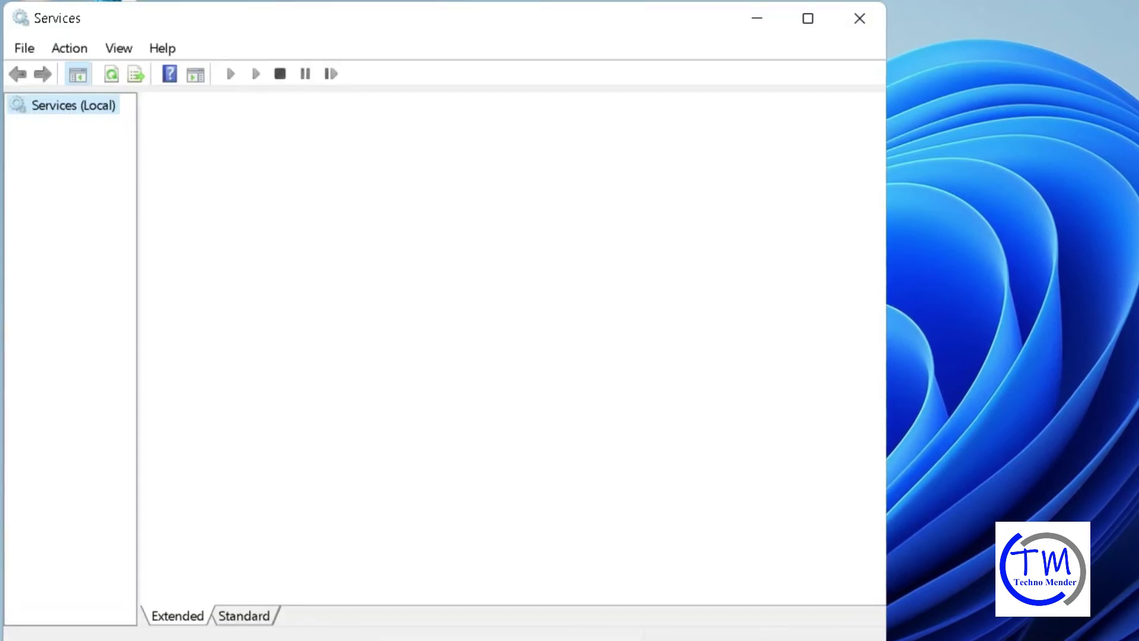
- Open the properties of Bluetooth Support Service and set its startup type to Manual
click(522, 576)
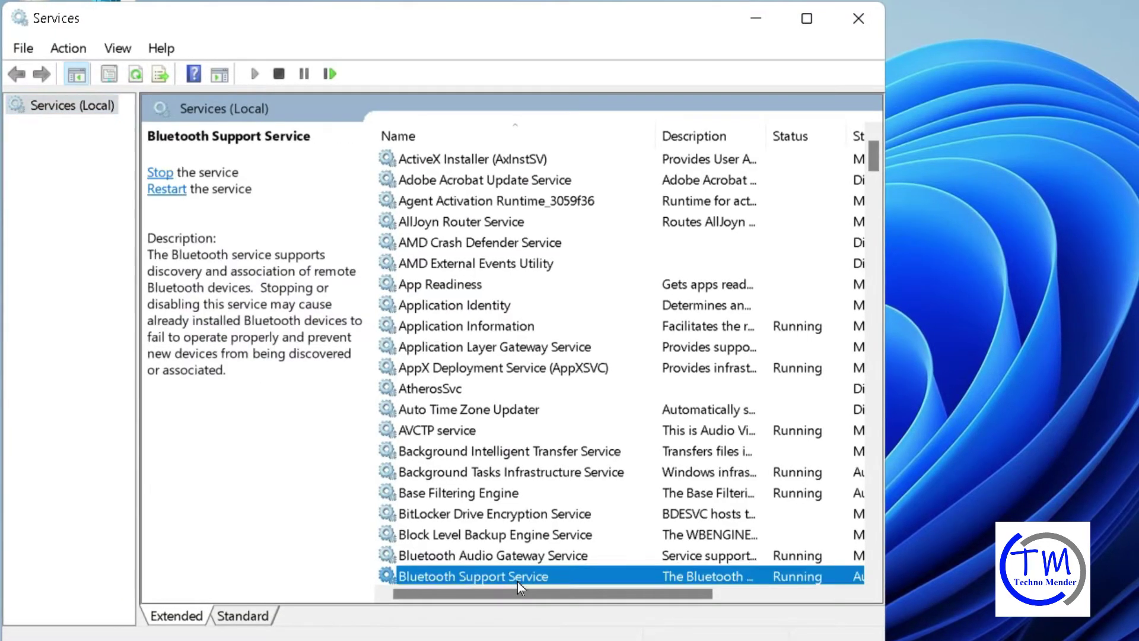
drag(879, 172, 876, 195)
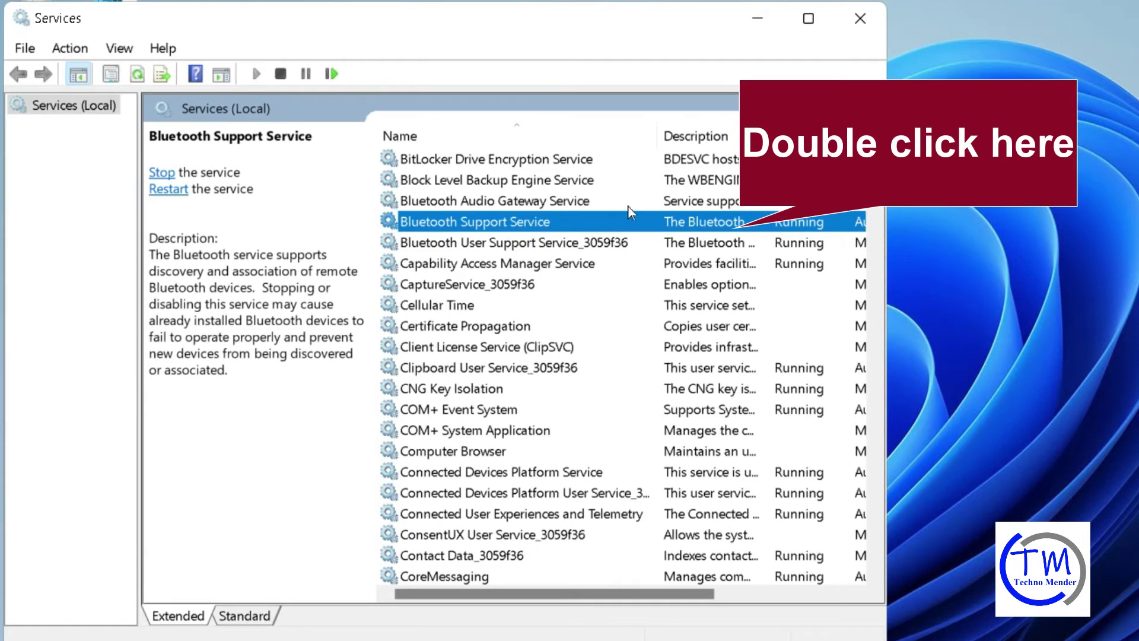
double_click(592, 224)
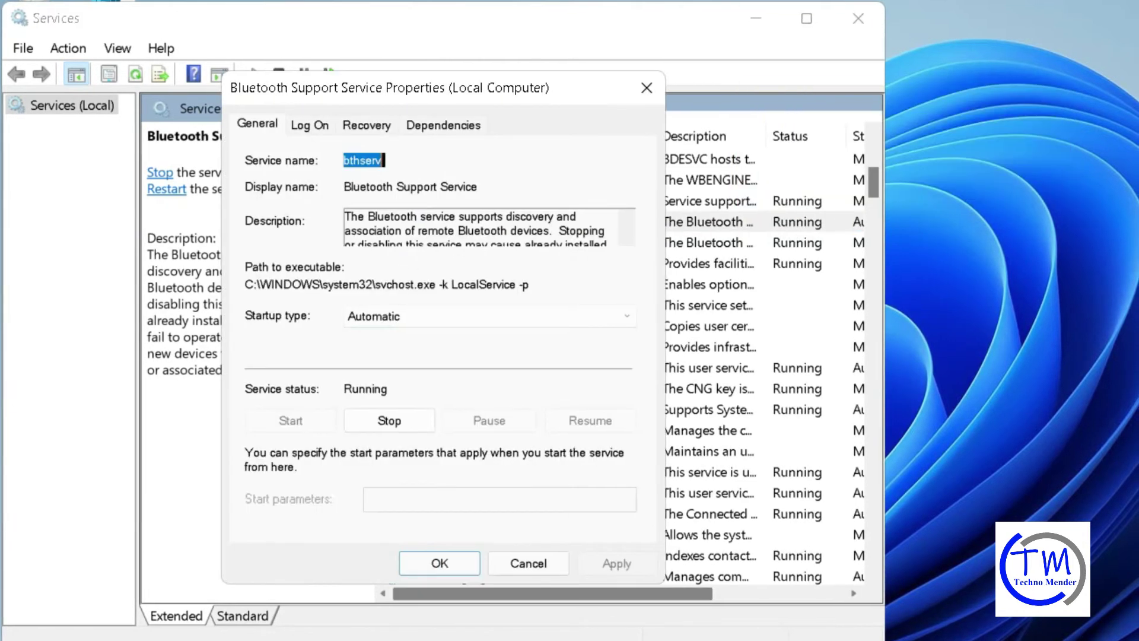
click(415, 318)
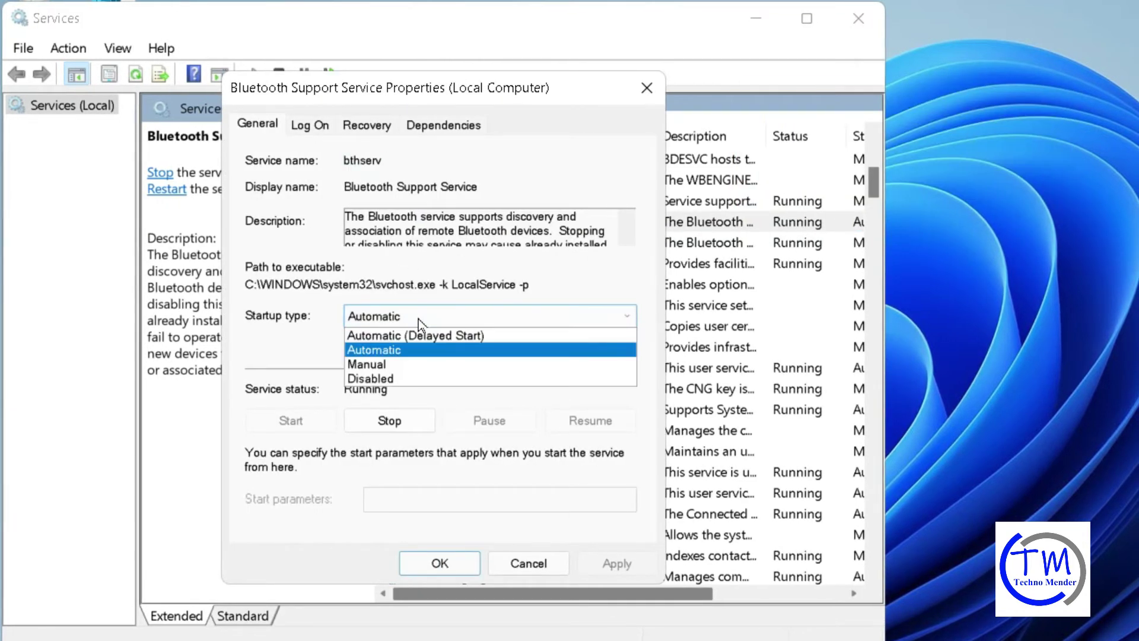
click(395, 365)
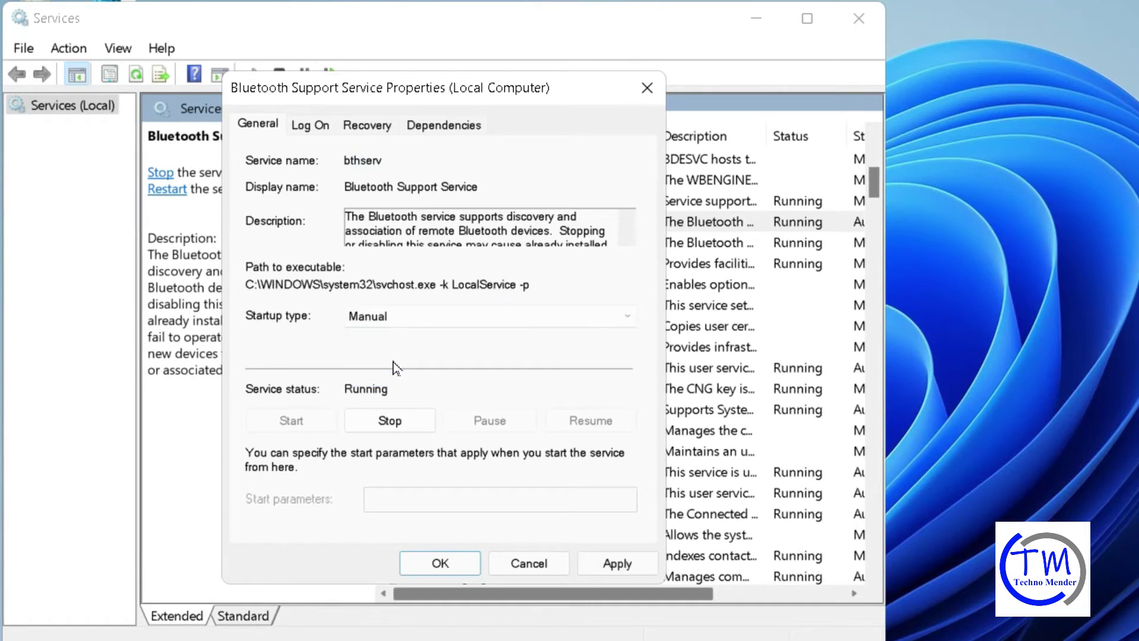
- Stop Bluetooth Support Service along with its dependent service, apply the changes and close the properties
click(394, 425)
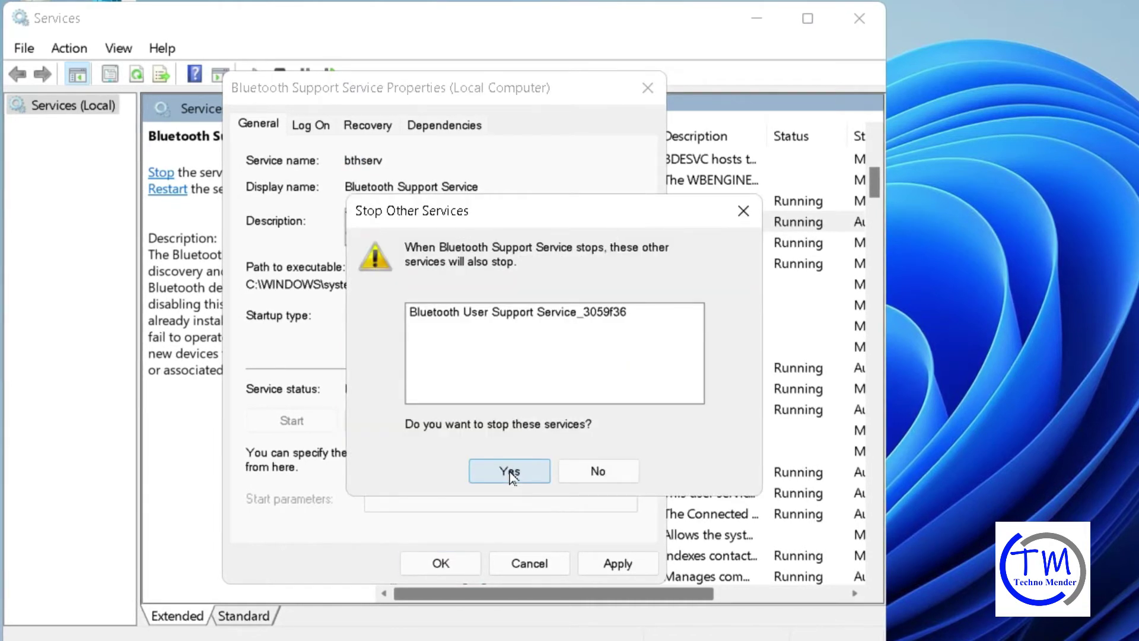
click(509, 471)
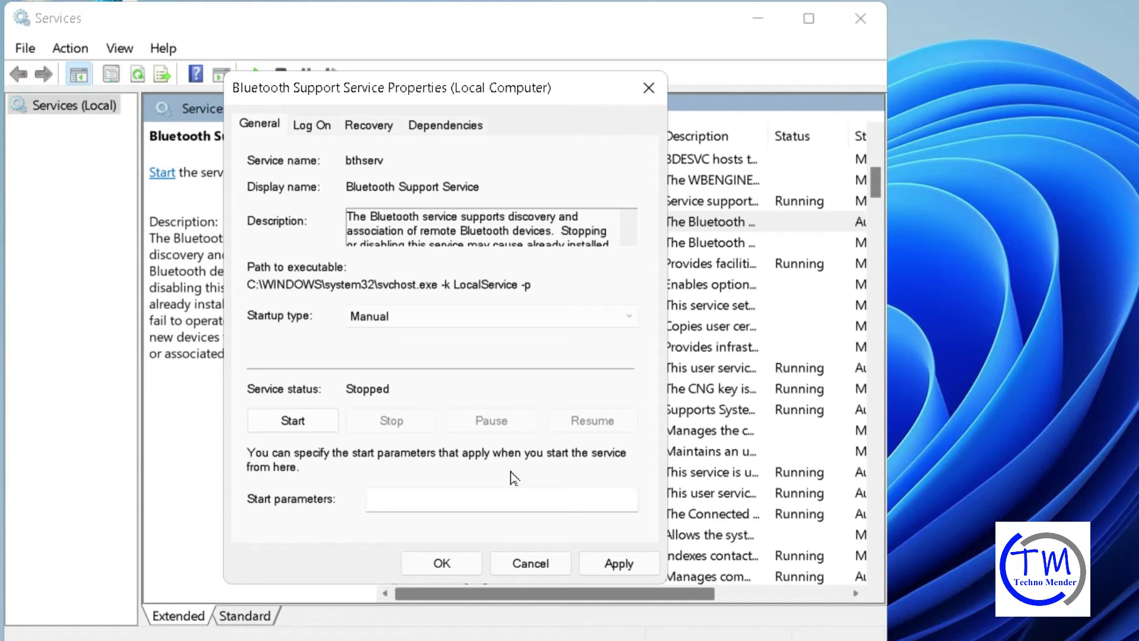
click(617, 564)
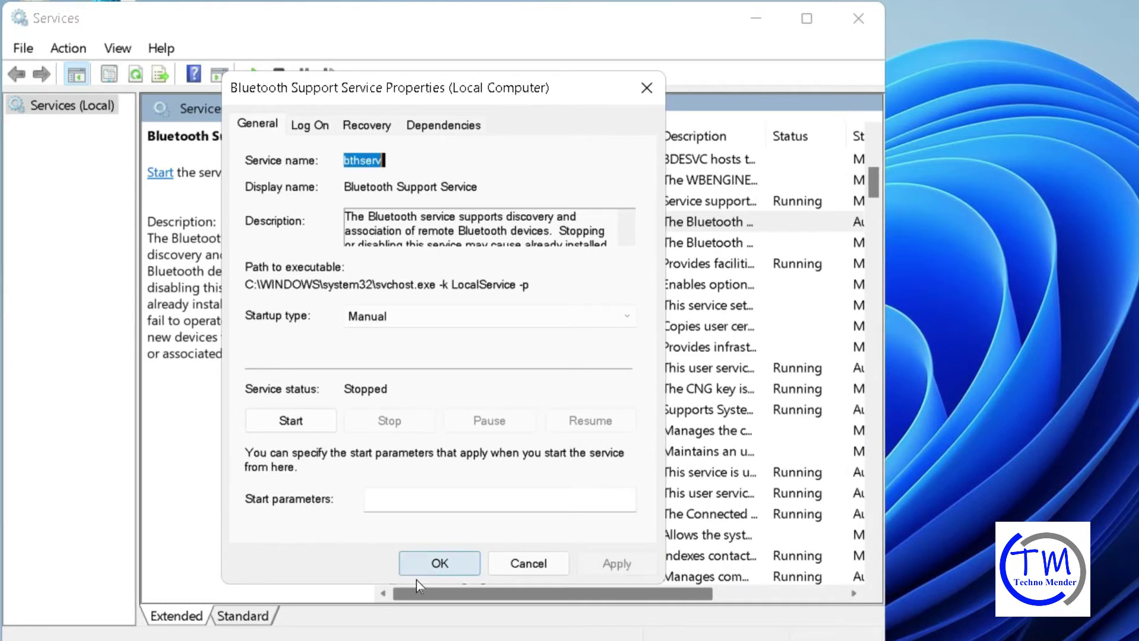
click(437, 567)
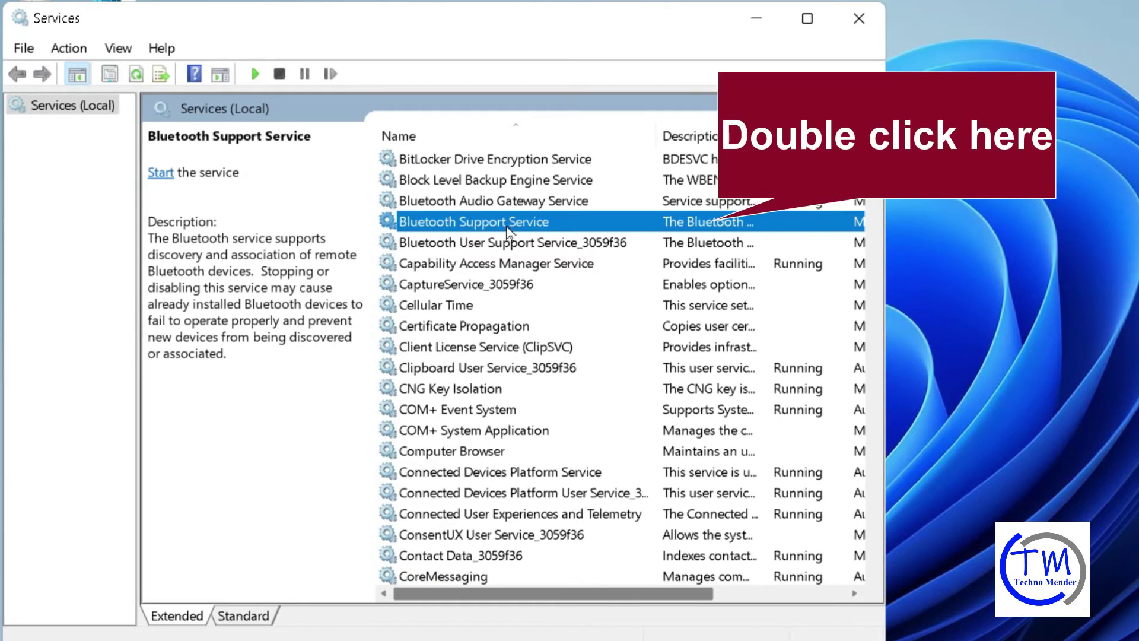
- Open the properties of Bluetooth Support Service and set its startup type to Automatic
double_click(507, 222)
click(394, 319)
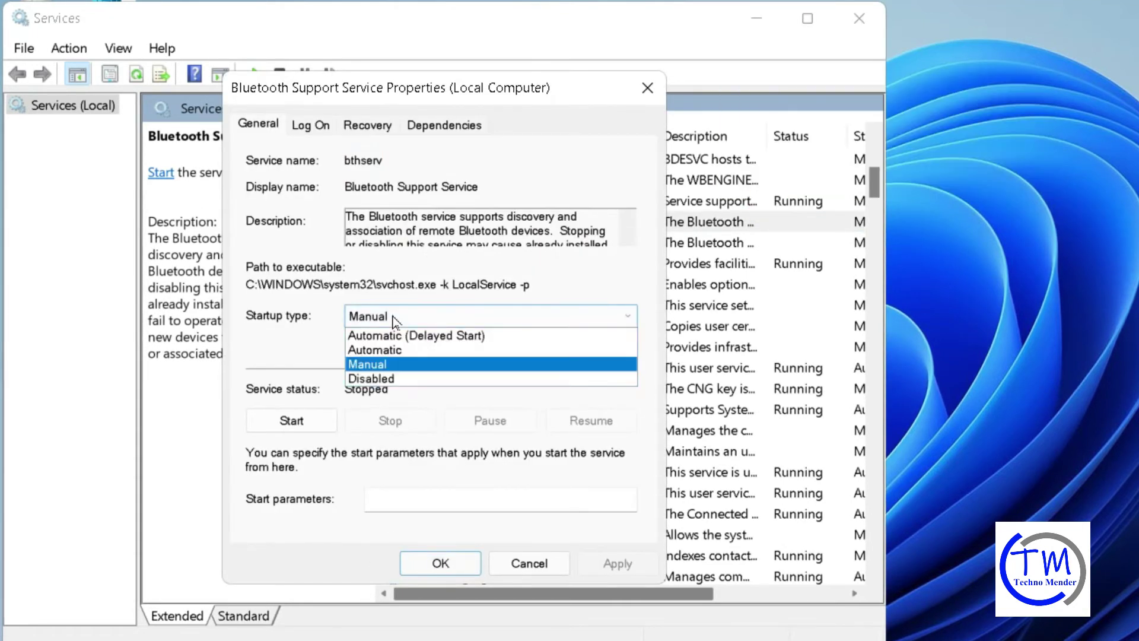
click(388, 364)
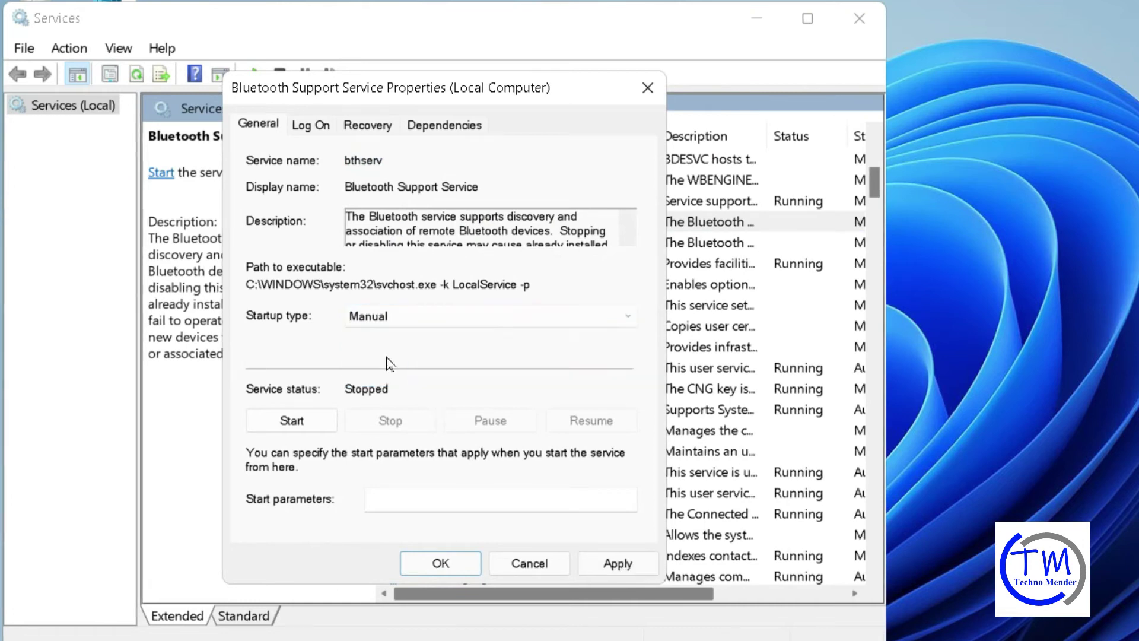
click(386, 316)
click(380, 344)
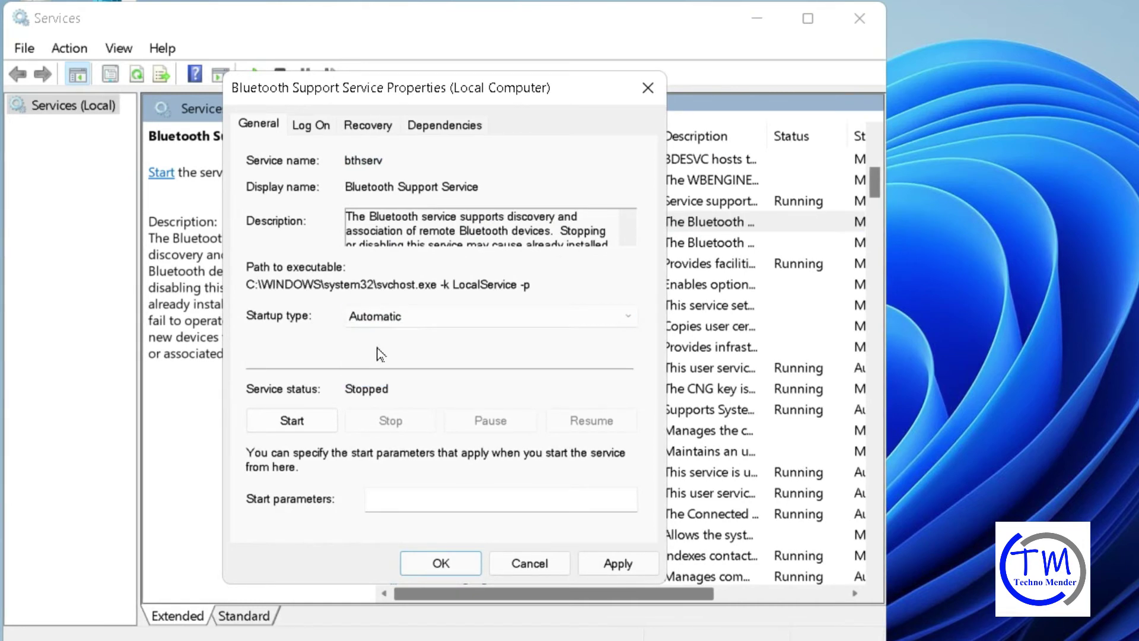
- Start Bluetooth Support Service, apply the changes, and close its properties and the Services console
click(292, 421)
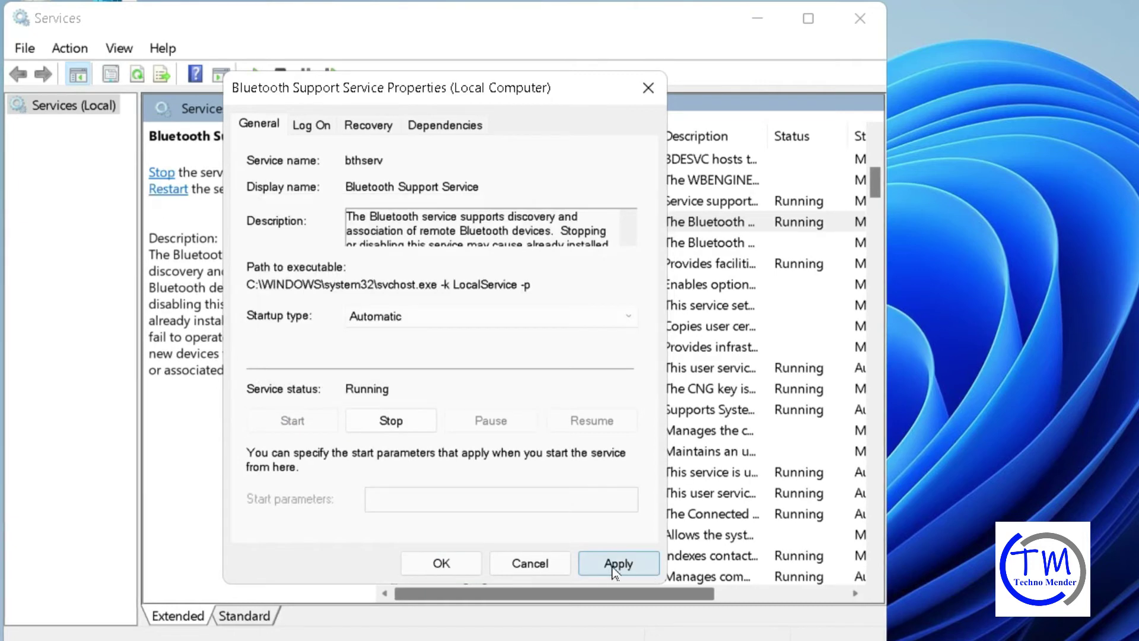
click(605, 566)
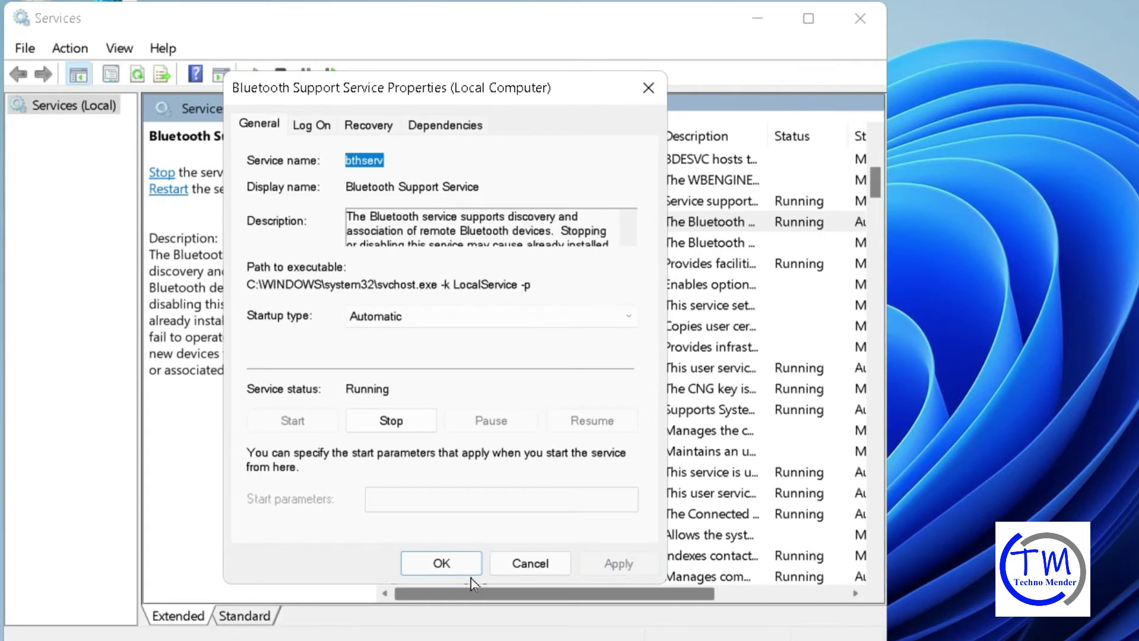
click(432, 568)
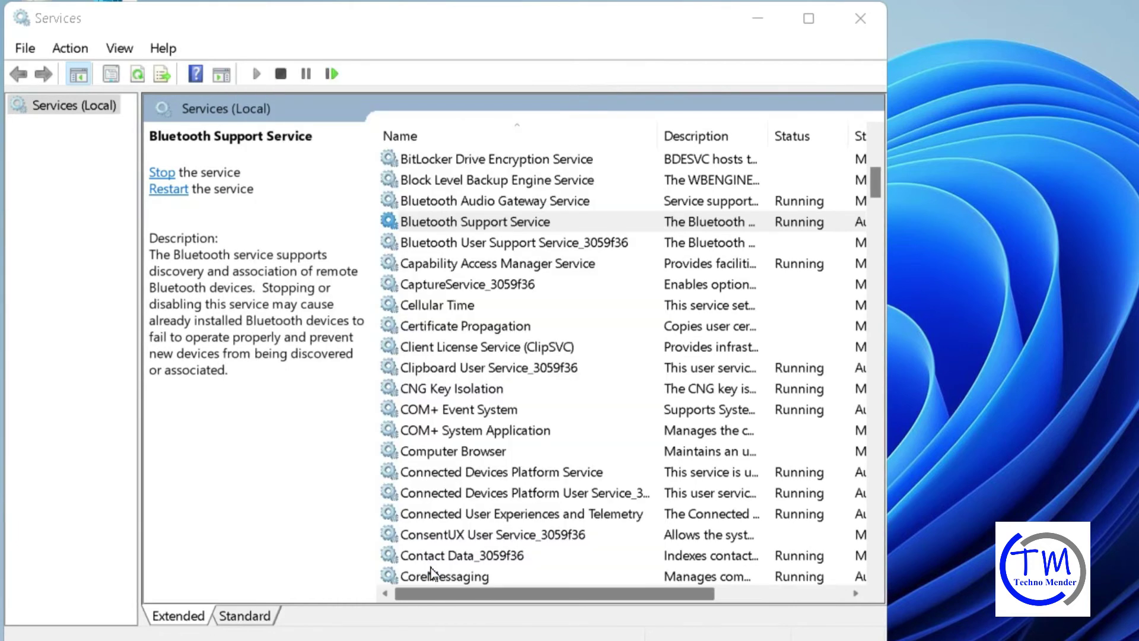
click(875, 15)
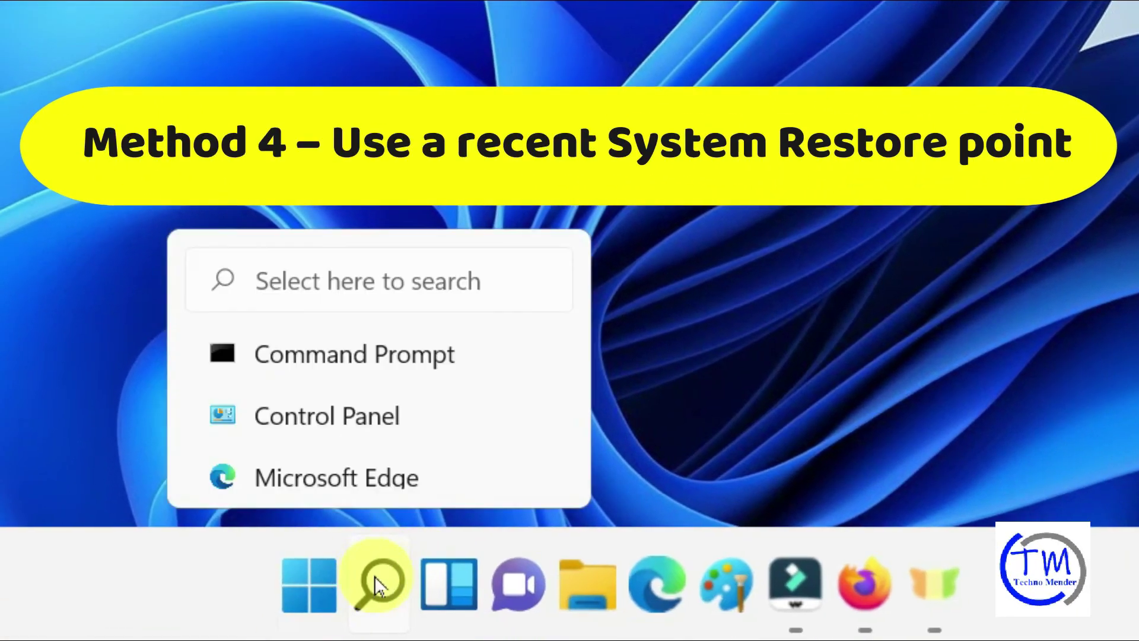
- Open System Restore by searching Windows for rstrui and running the command
click(379, 582)
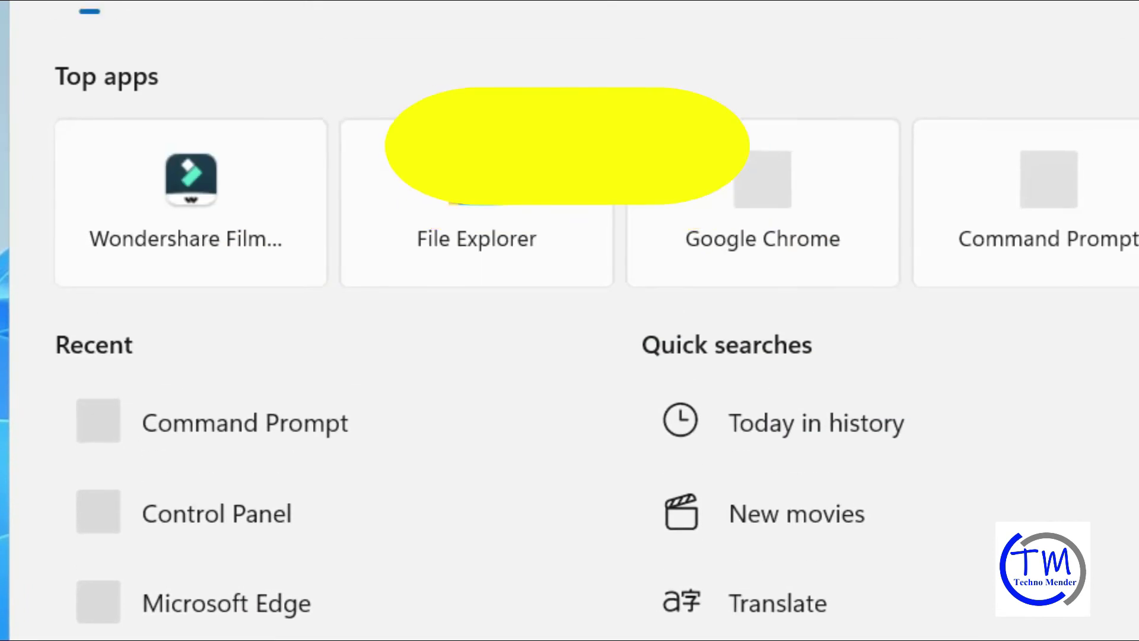
click(216, 120)
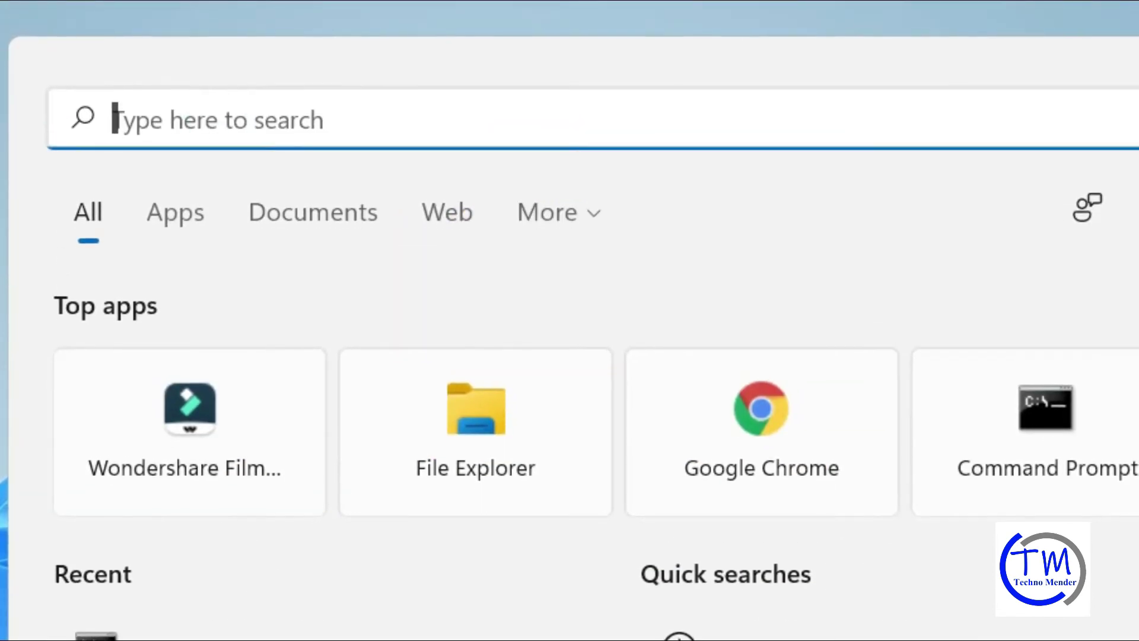
text(rstrui)
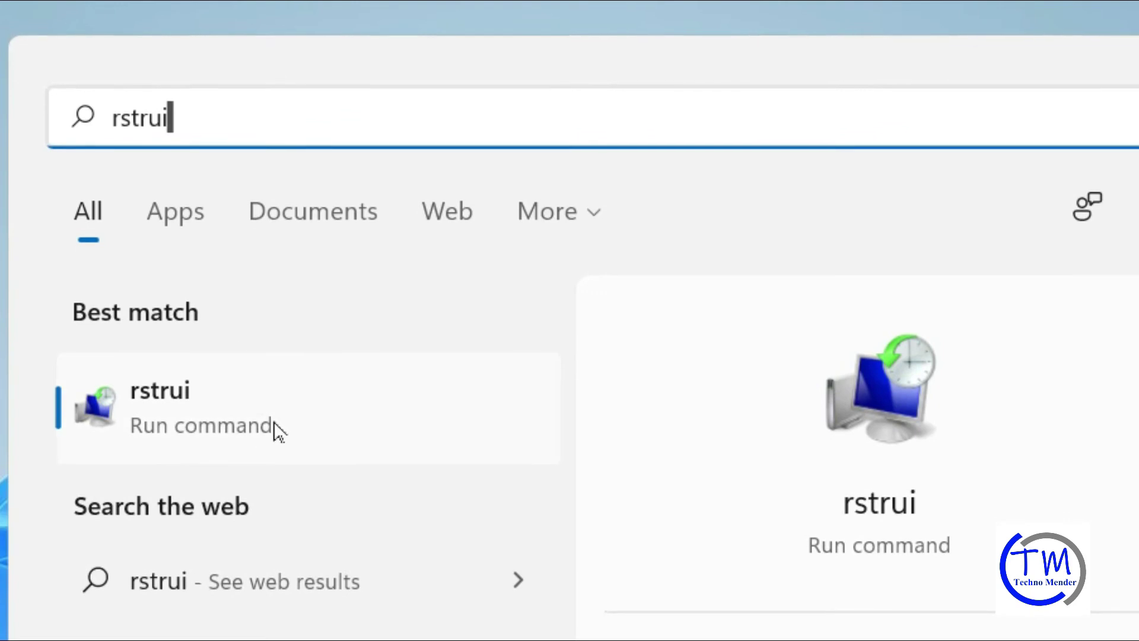
click(219, 429)
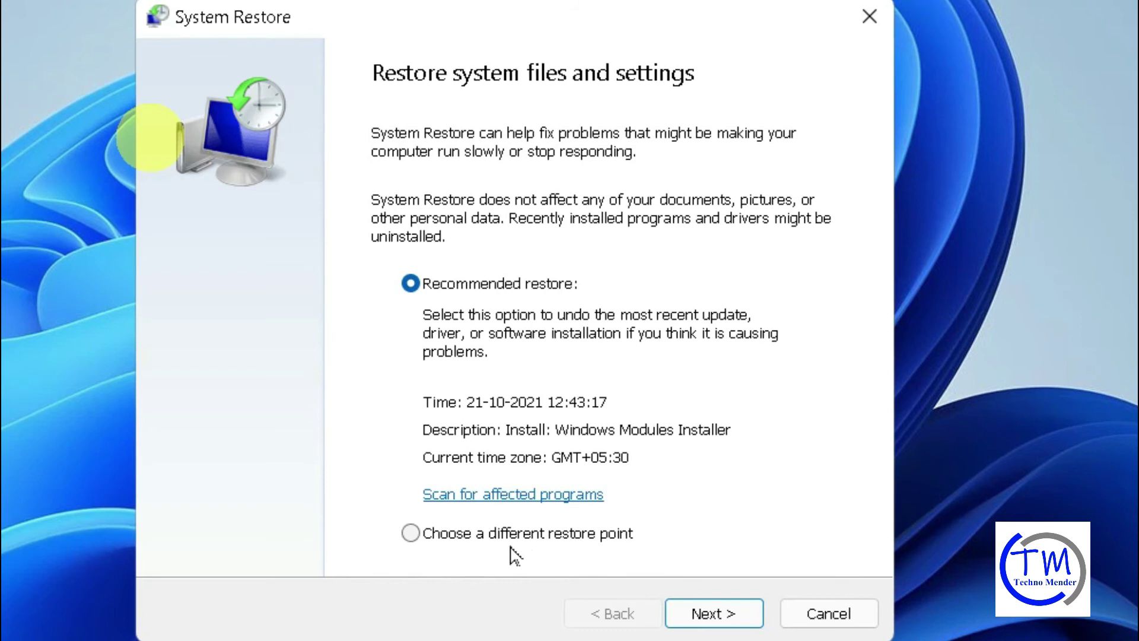
click(492, 537)
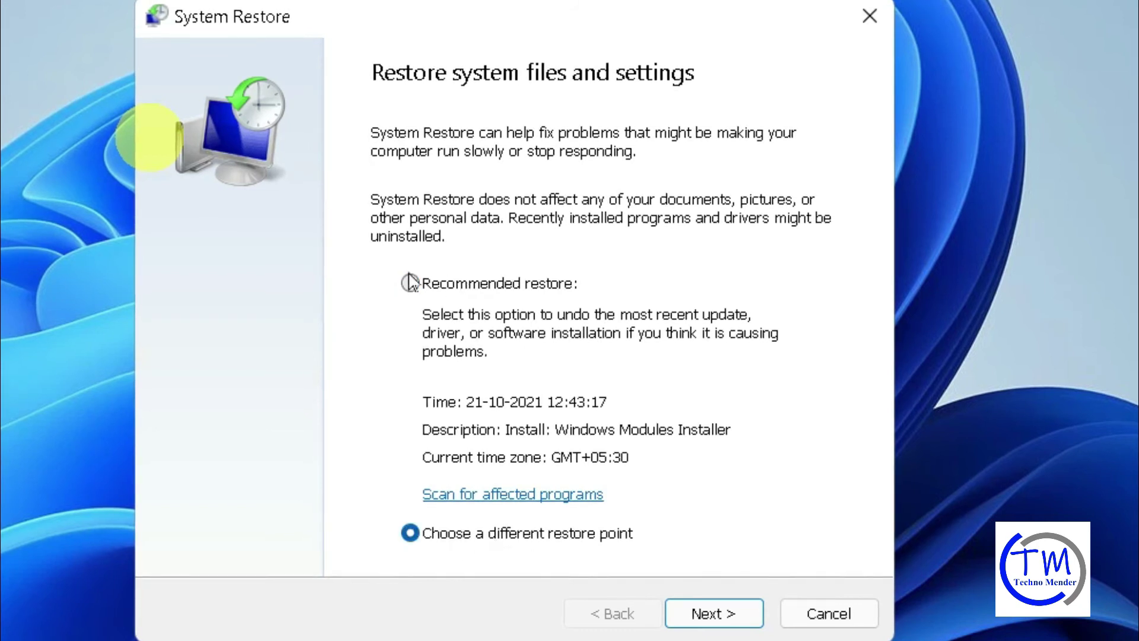
click(702, 613)
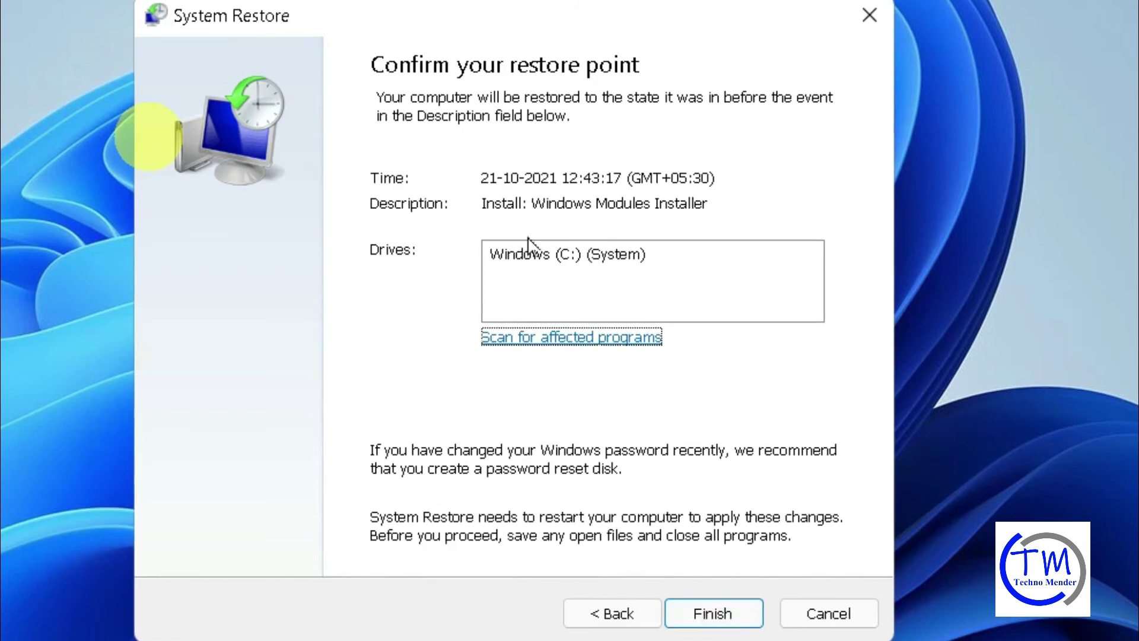
click(567, 255)
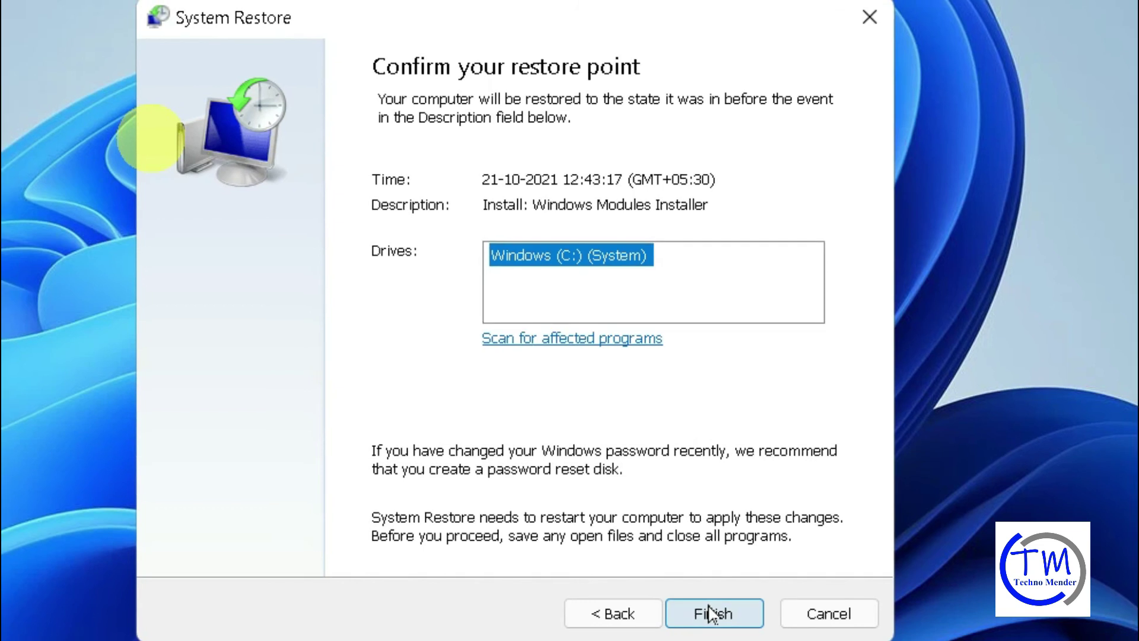
click(613, 615)
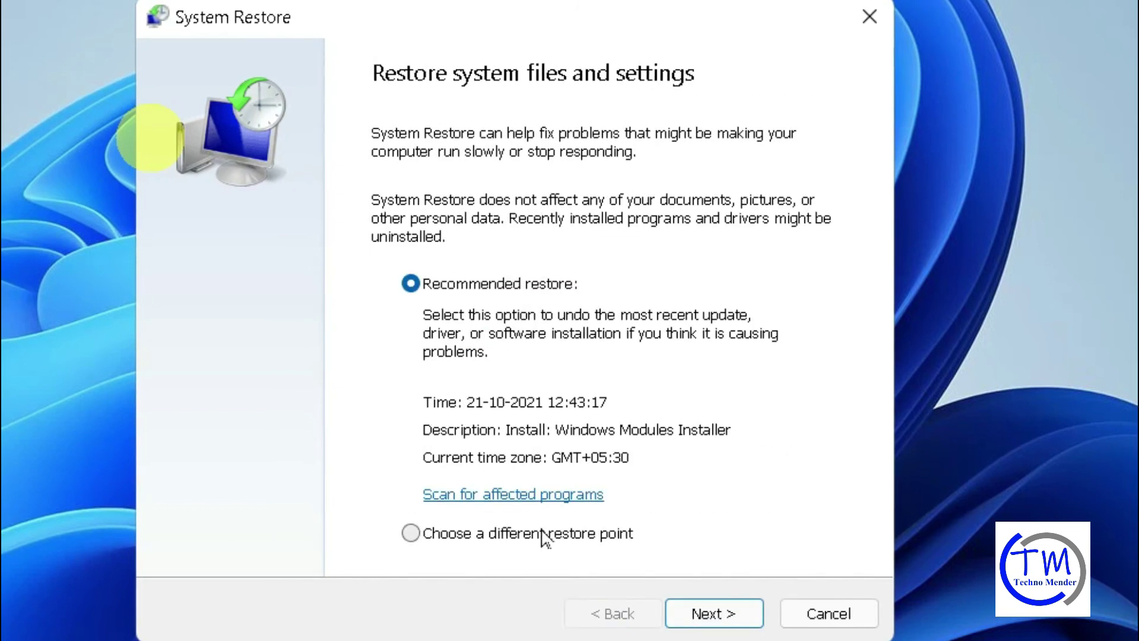
click(493, 536)
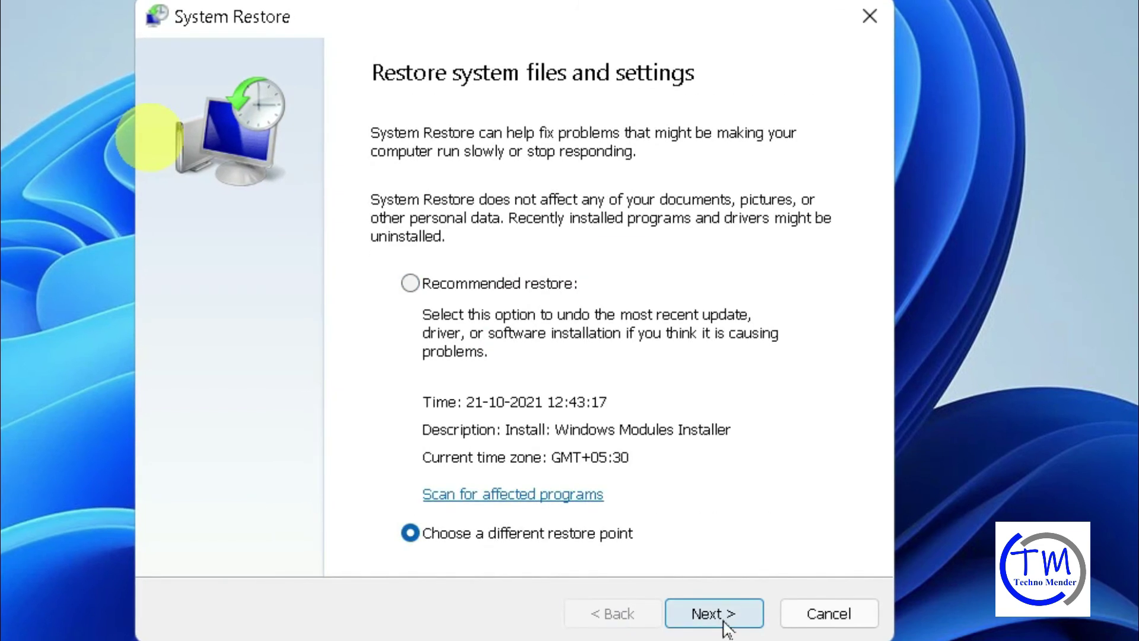
click(724, 620)
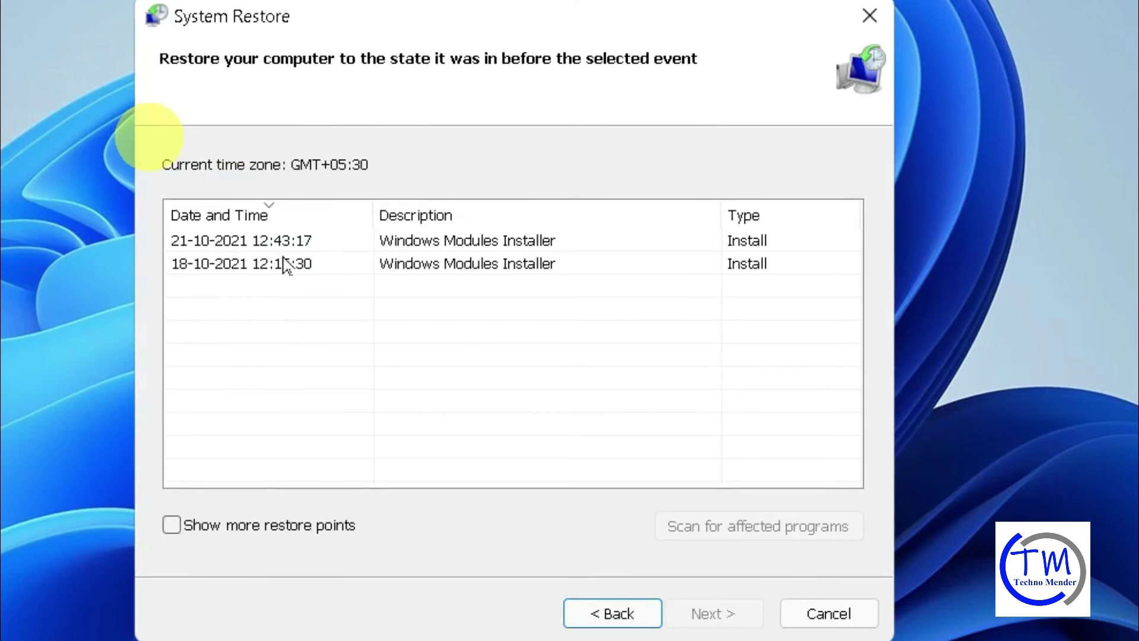
click(349, 265)
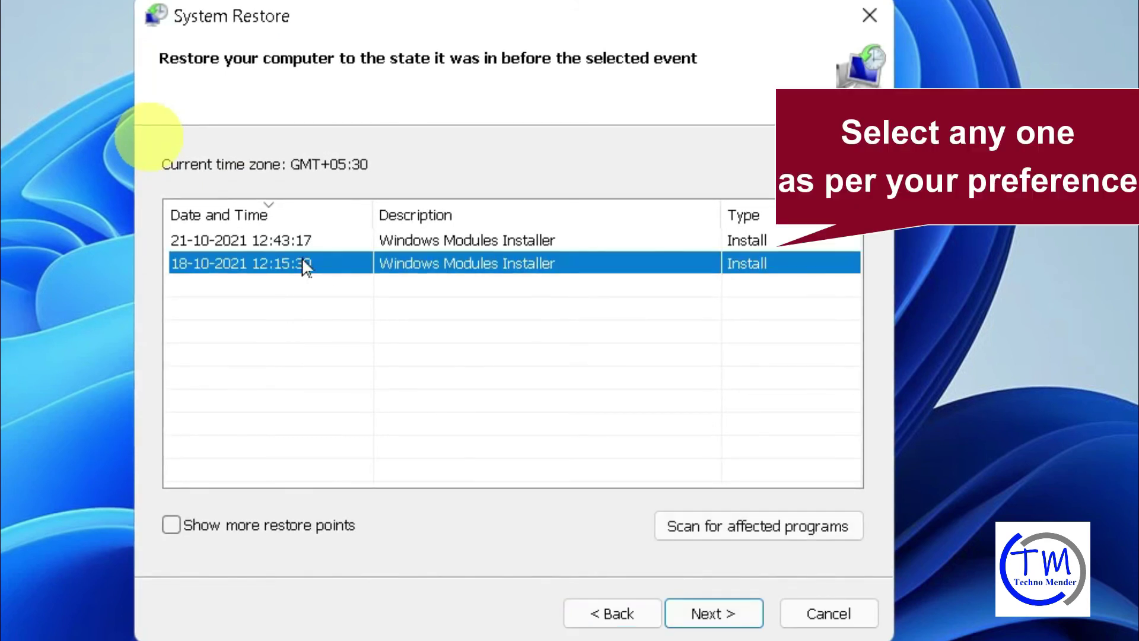
click(284, 247)
click(280, 267)
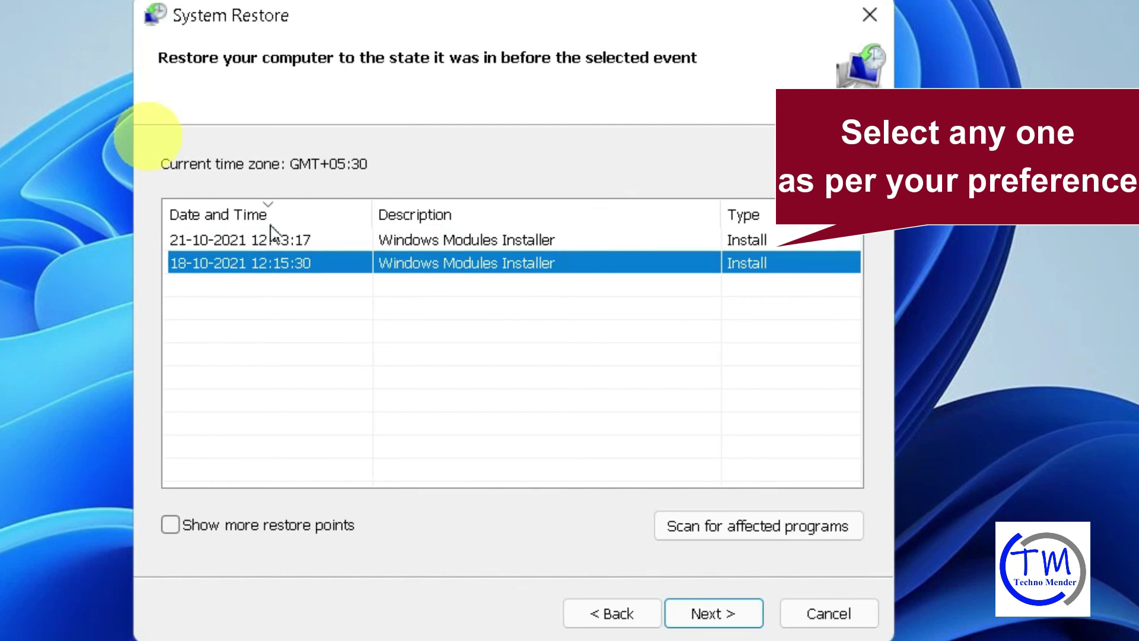
click(724, 622)
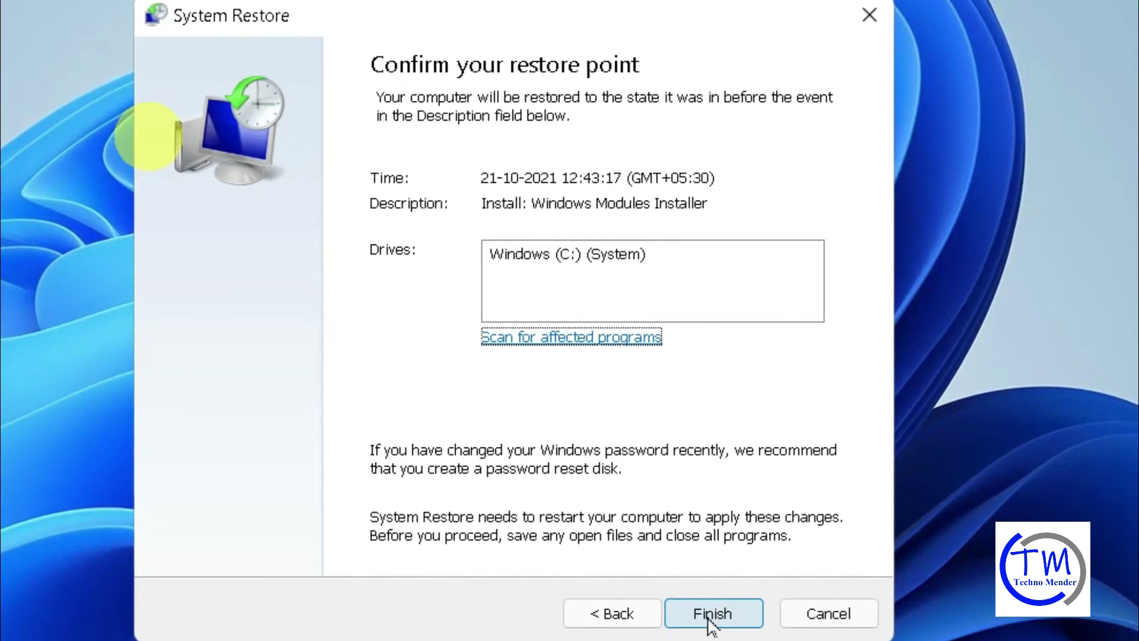